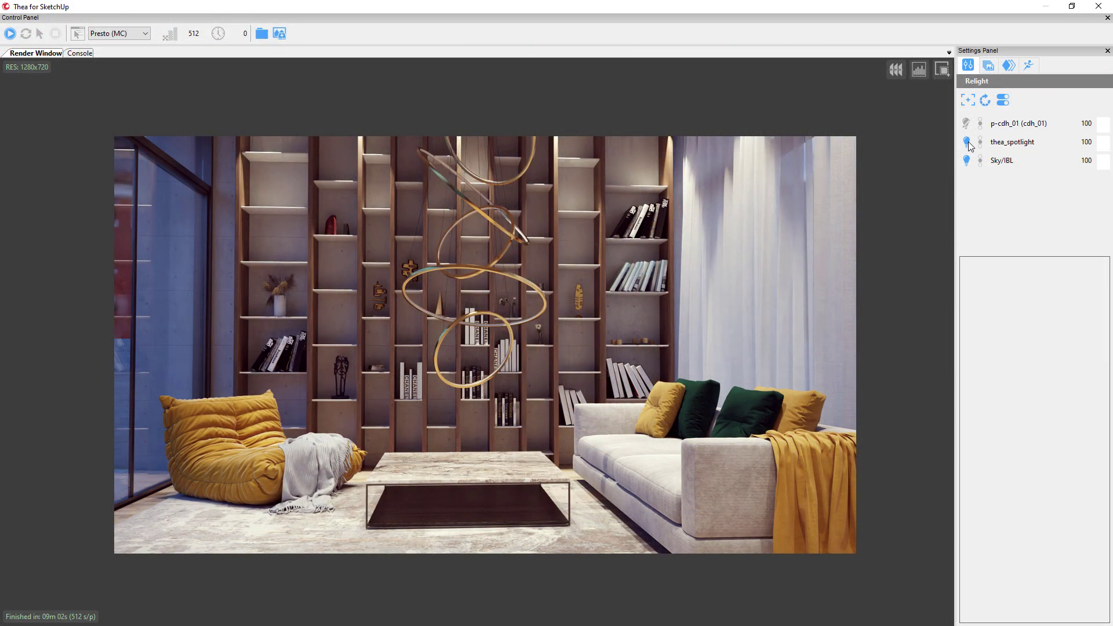
Toggle the thea_spotlight light off in the Relight panel
click(967, 142)
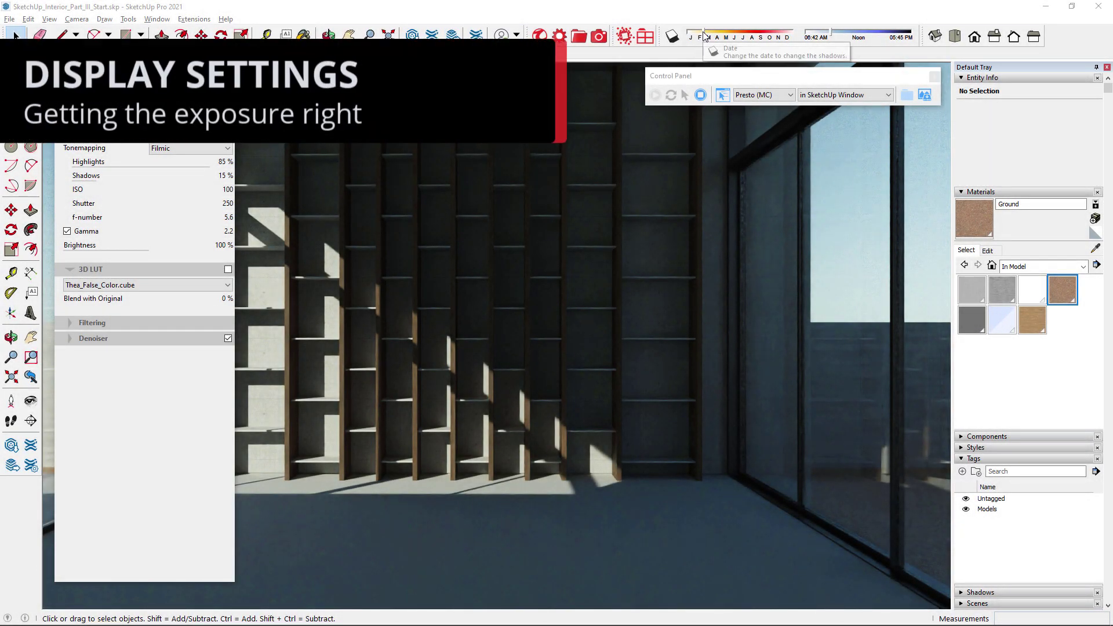
Move the sun's date and time later and set the shutter to 100
drag(705, 37, 696, 36)
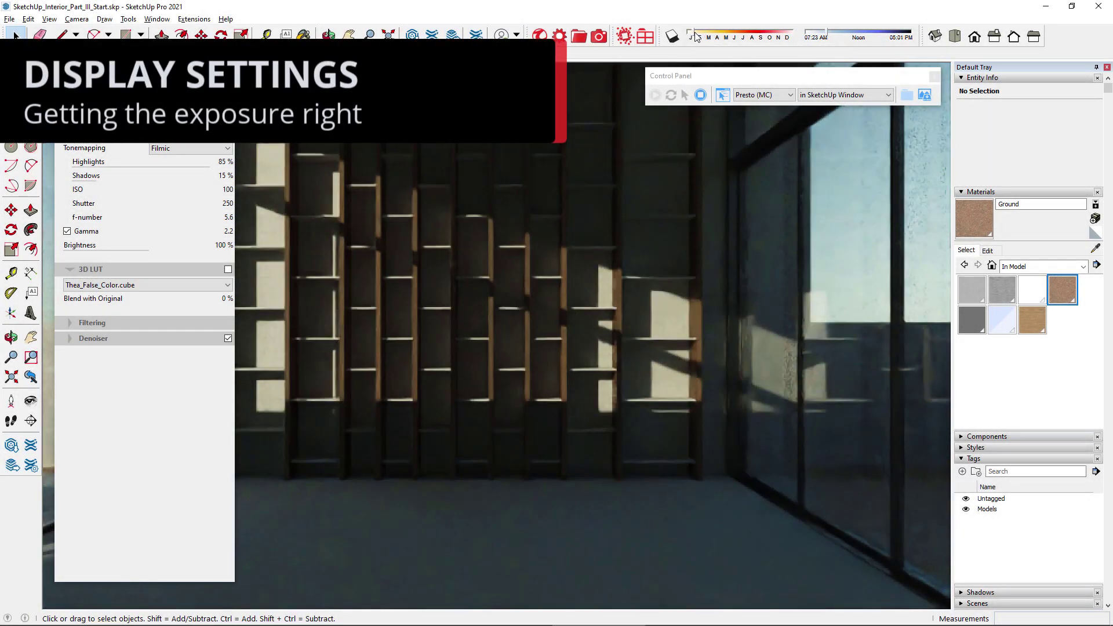
drag(813, 37, 845, 36)
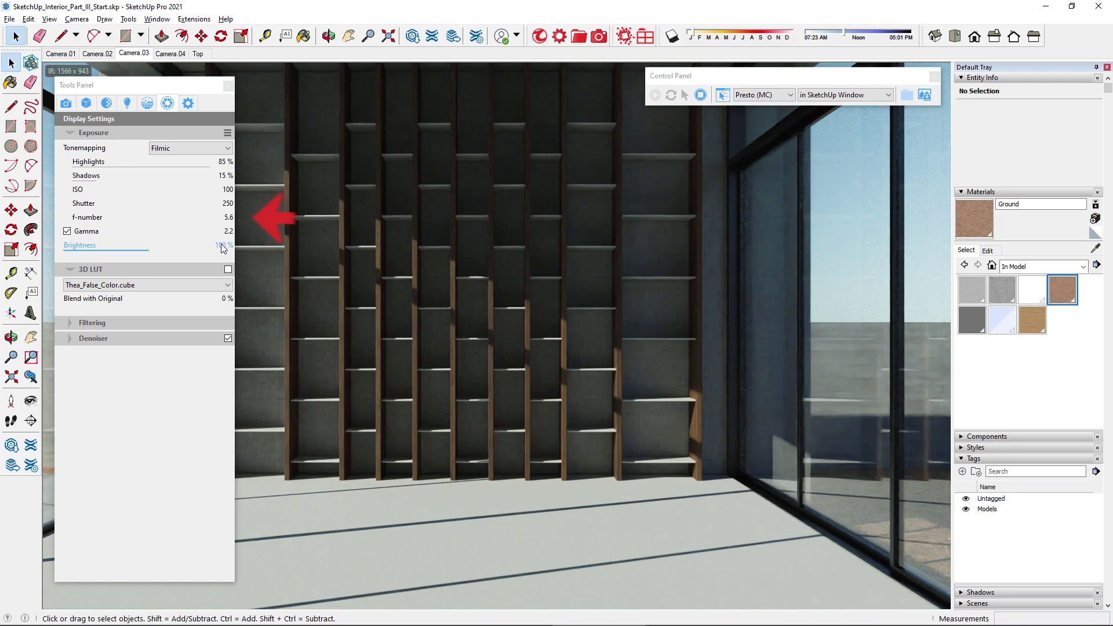
double_click(225, 203)
text(00)
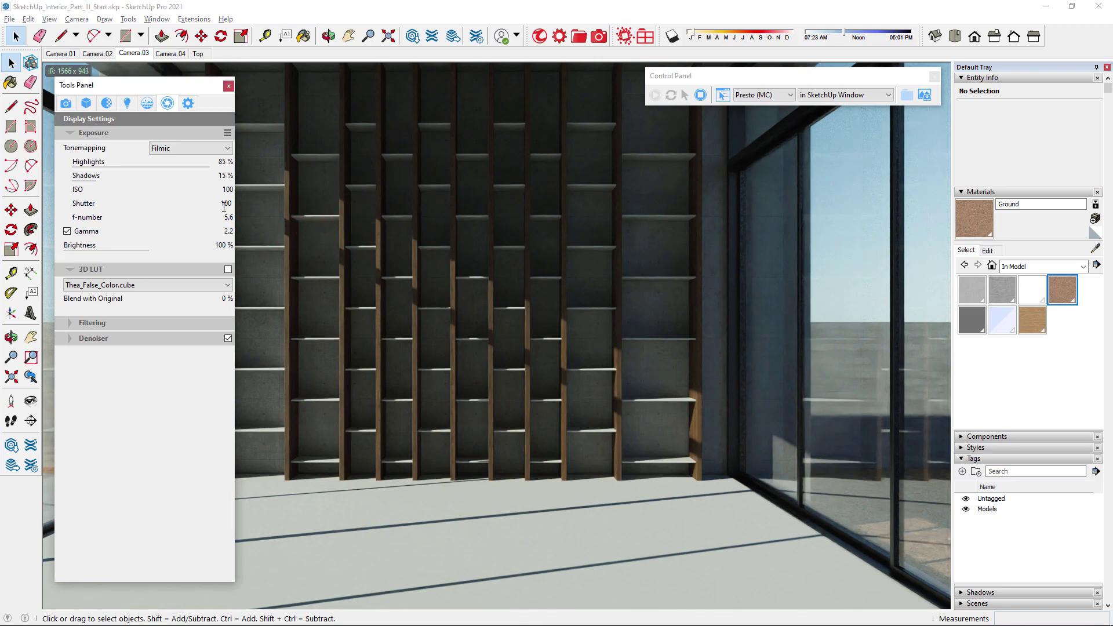
key(Return)
double_click(227, 230)
Lower highlights to 49% and shadows to 2% using the false-colour overlay, then turn it off
click(228, 270)
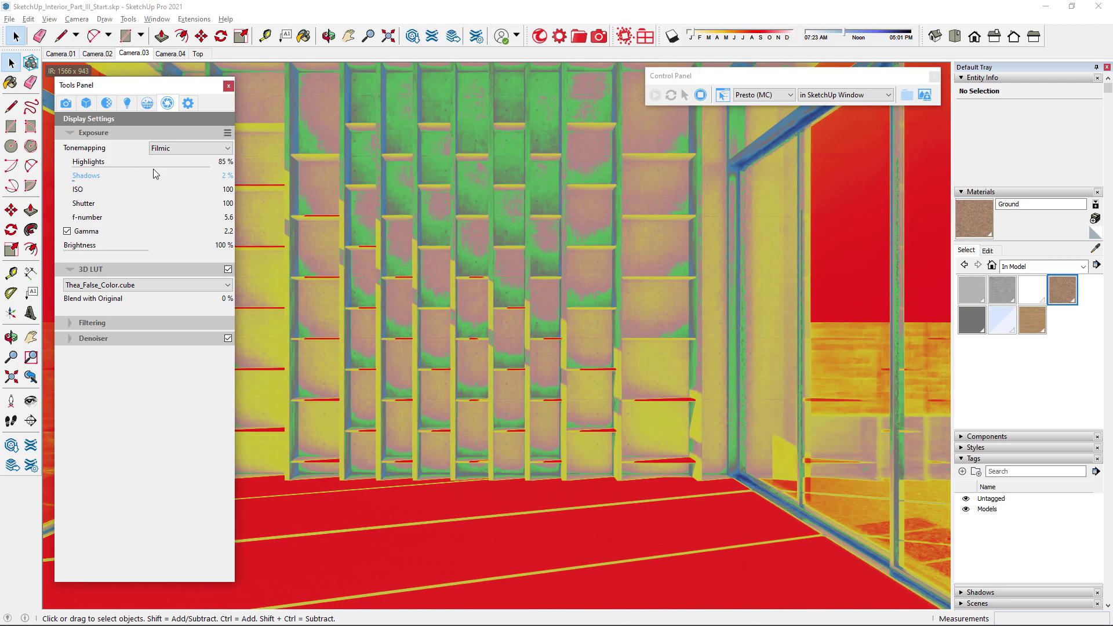
drag(160, 165, 157, 166)
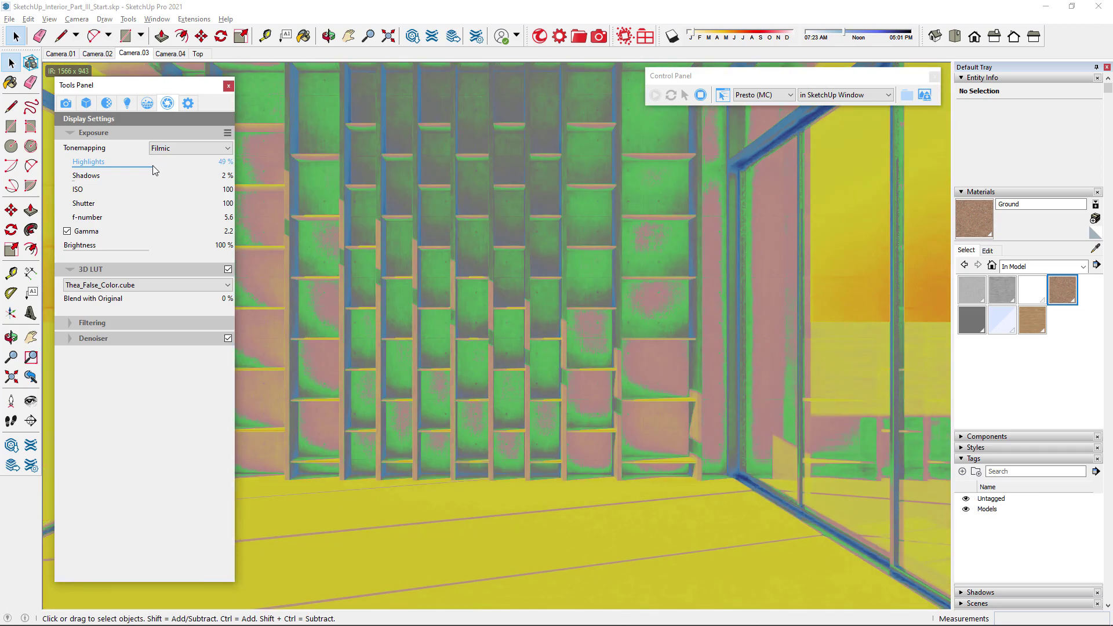
click(228, 270)
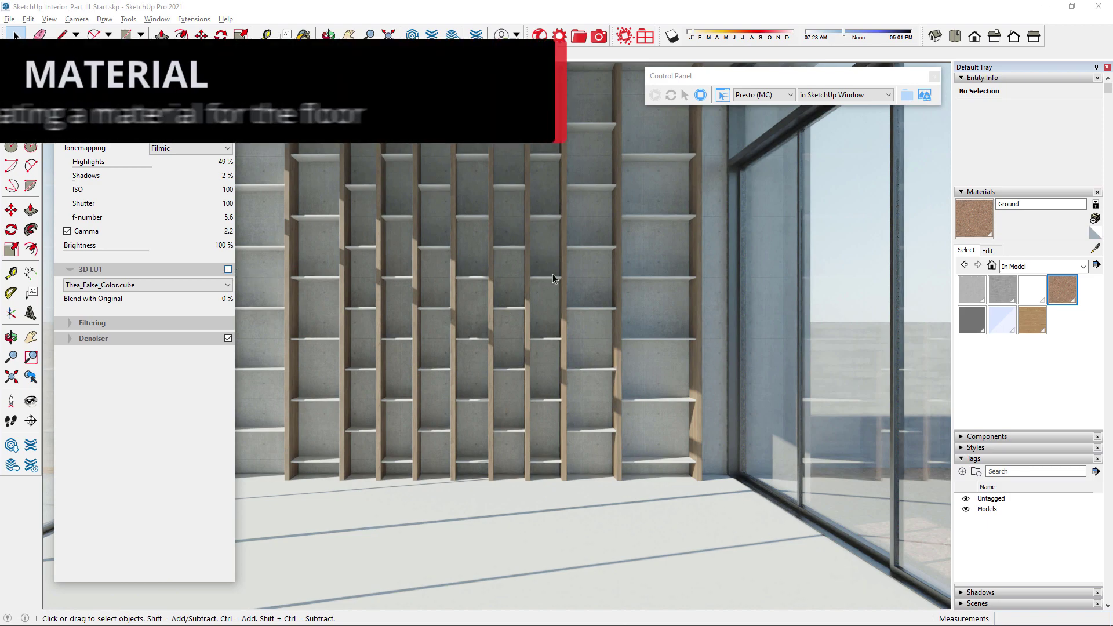
Create a 'Floor' material with the wood texture and paint the floor with it
click(1095, 233)
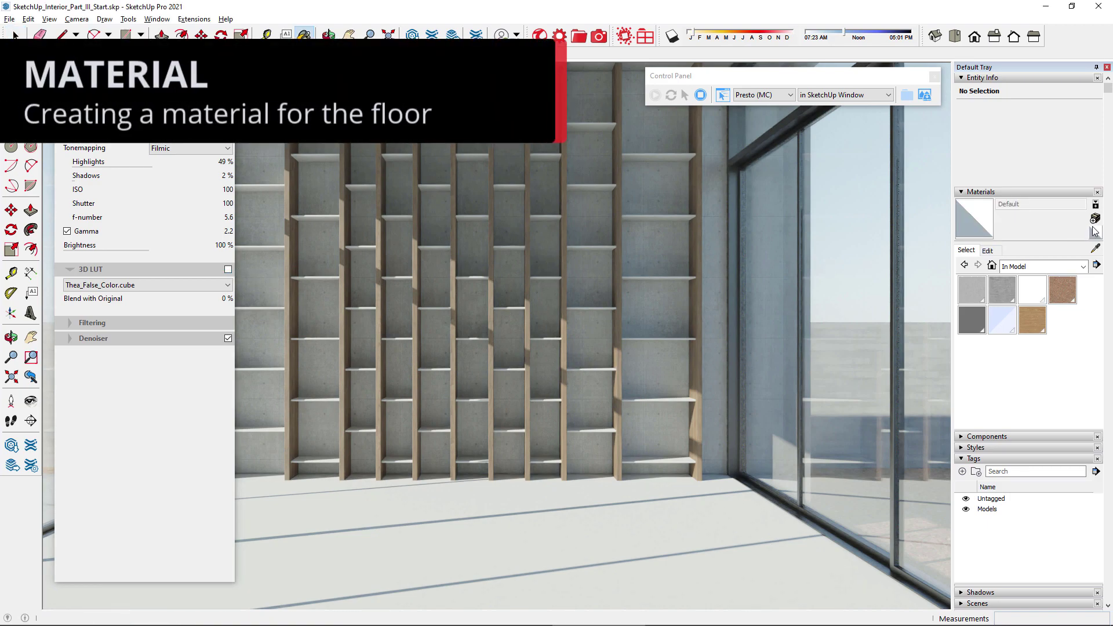
click(1095, 219)
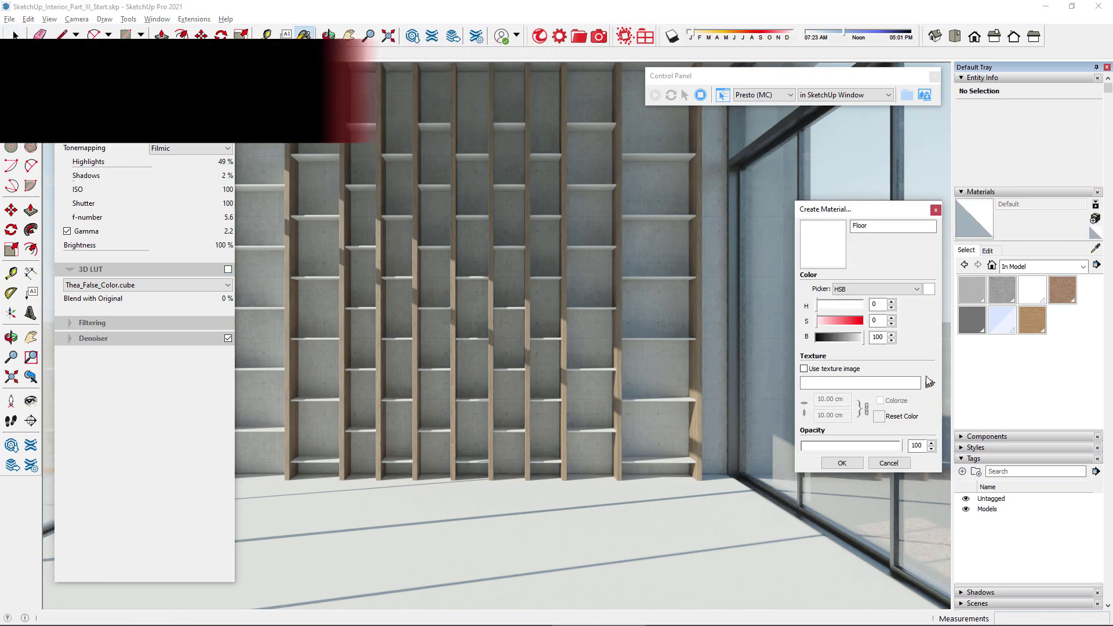
click(929, 383)
double_click(784, 338)
double_click(829, 400)
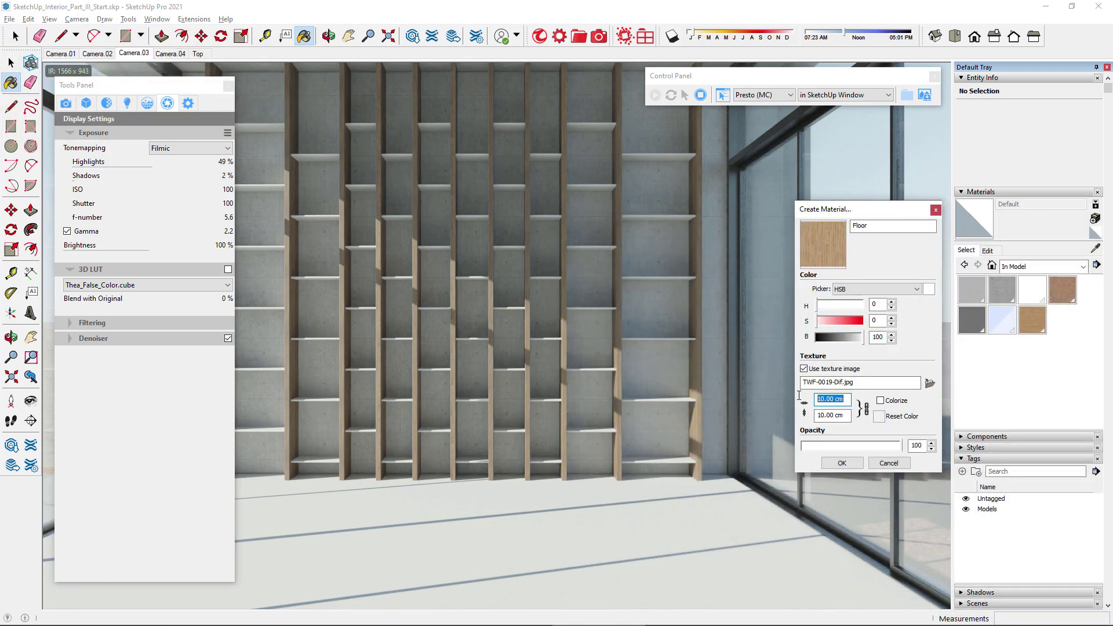
key(Return)
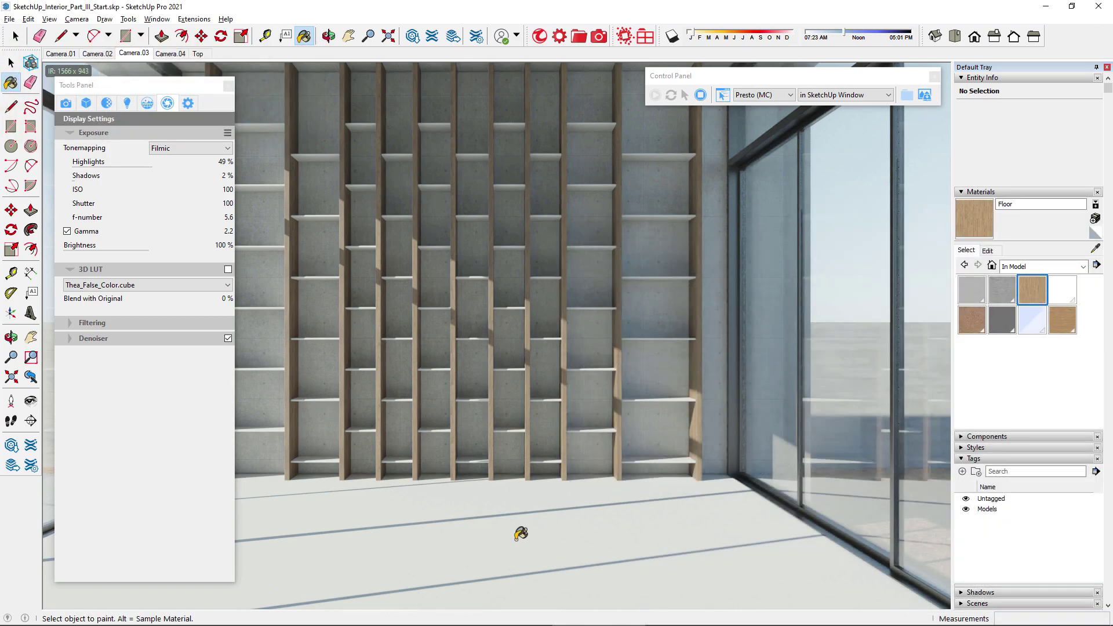
click(520, 534)
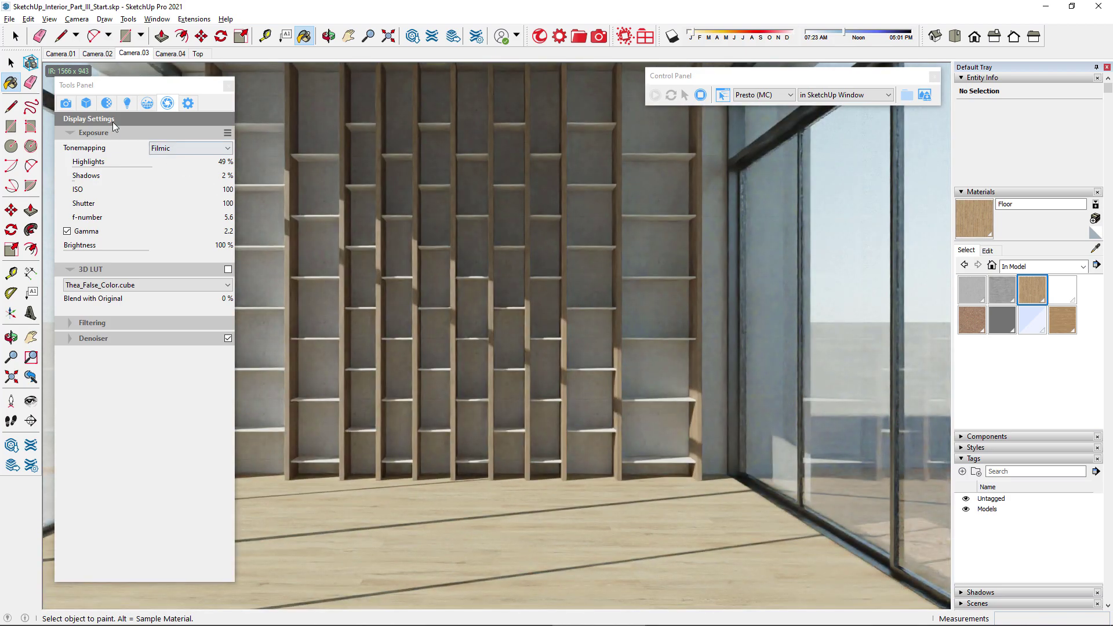
Apply the Bitmap Based Thea preset to Floor with roughness and normal map textures
click(107, 102)
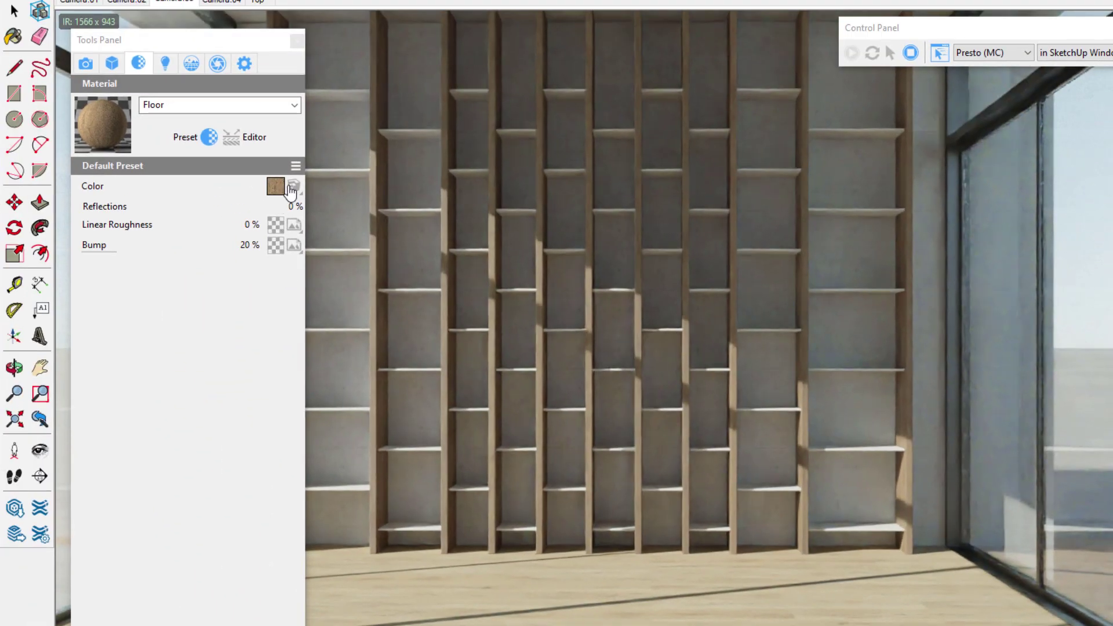
click(295, 166)
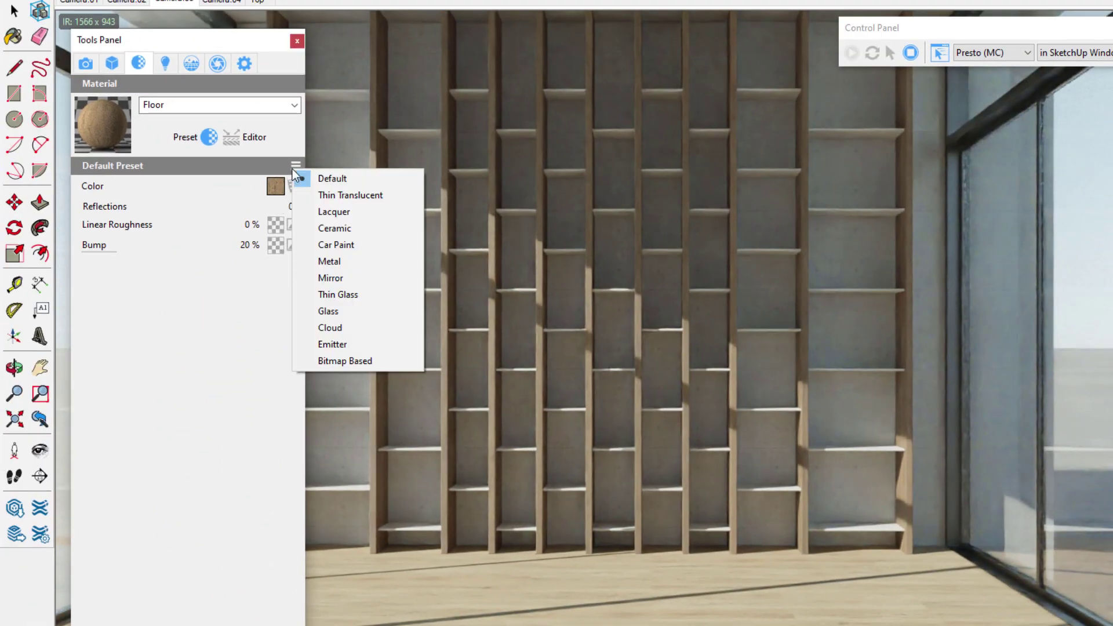
click(352, 358)
click(294, 206)
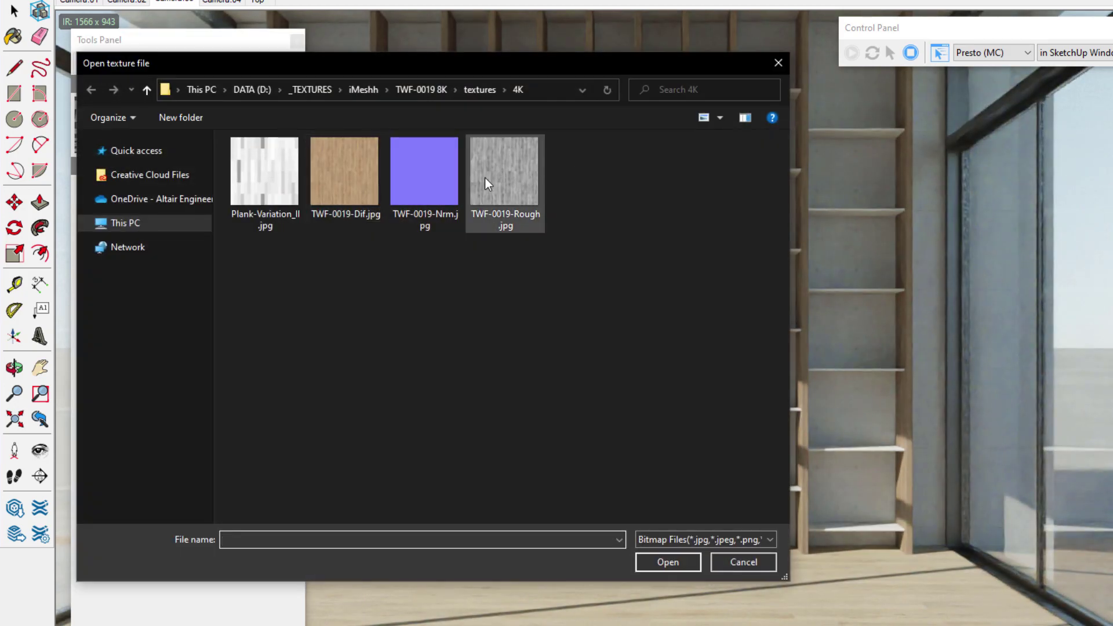
double_click(504, 185)
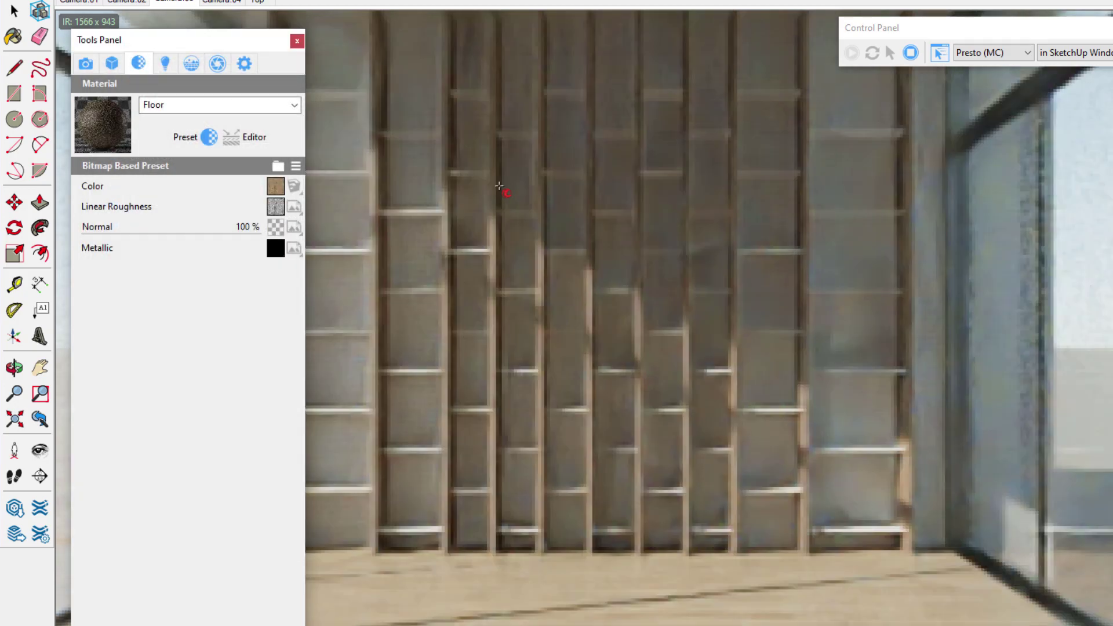
click(294, 226)
double_click(424, 186)
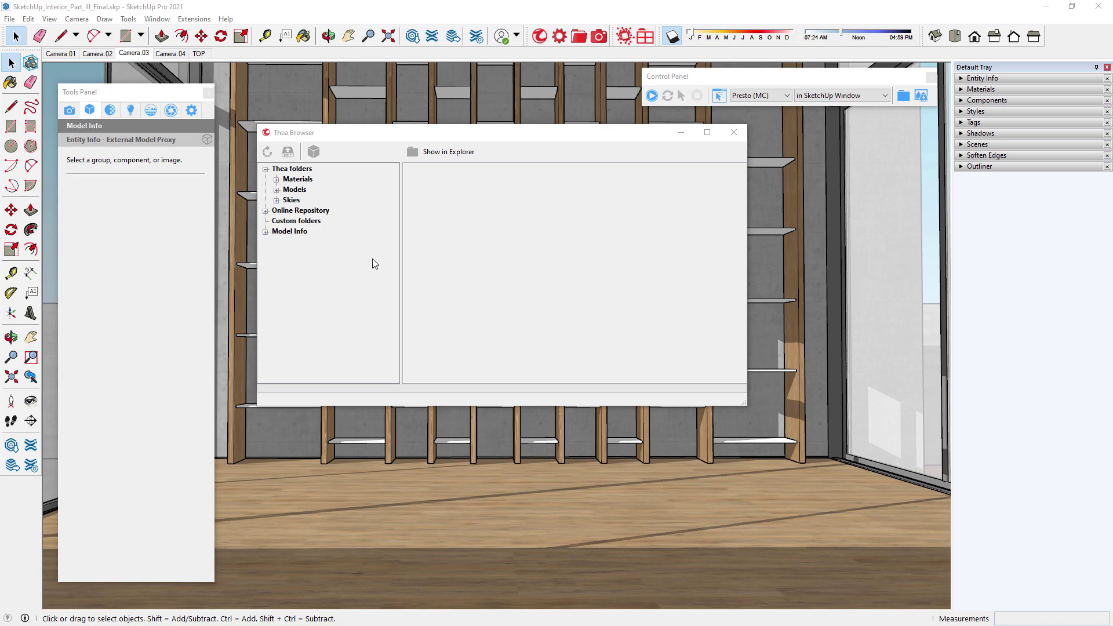
Add Part 3/Assets as a custom folder and convert liam_square_coffee_table.fbx to .mod.thea
right_click(296, 221)
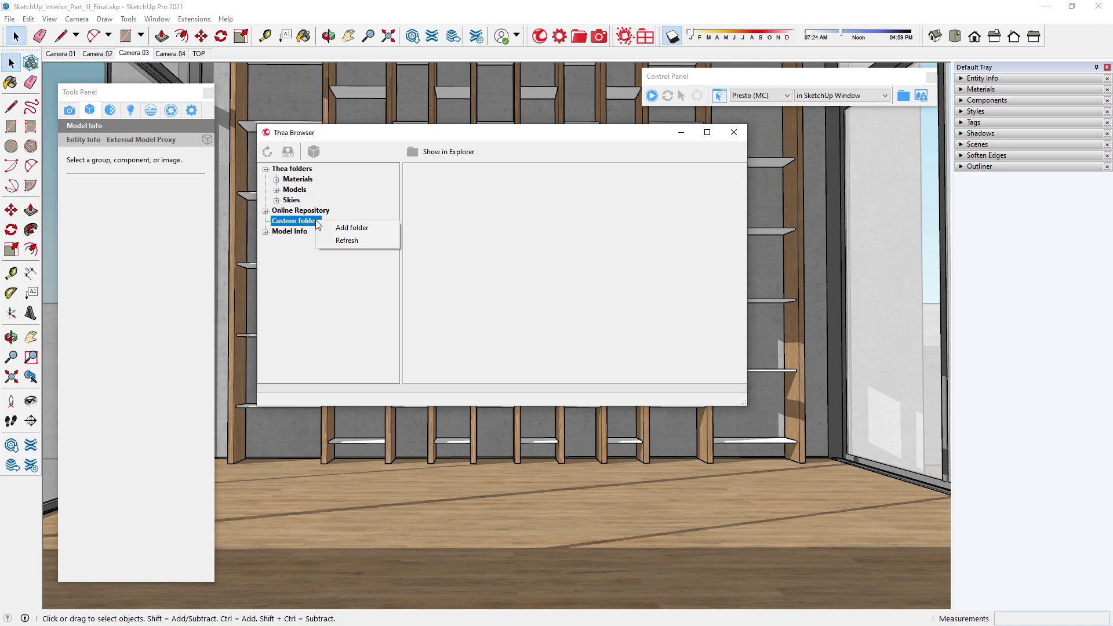
click(351, 228)
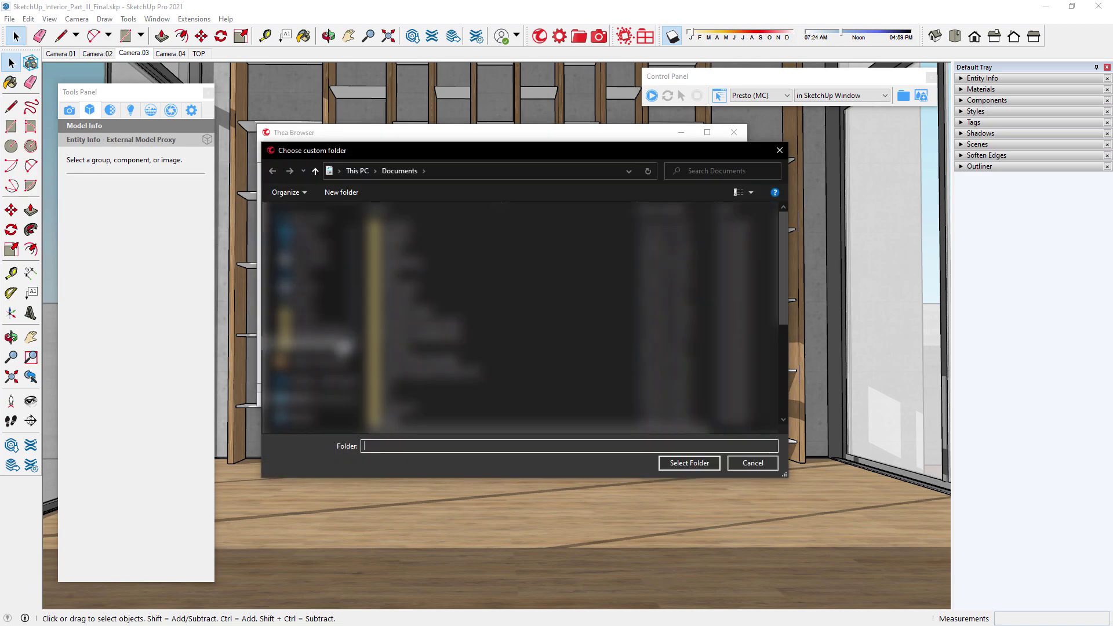
click(322, 345)
double_click(397, 242)
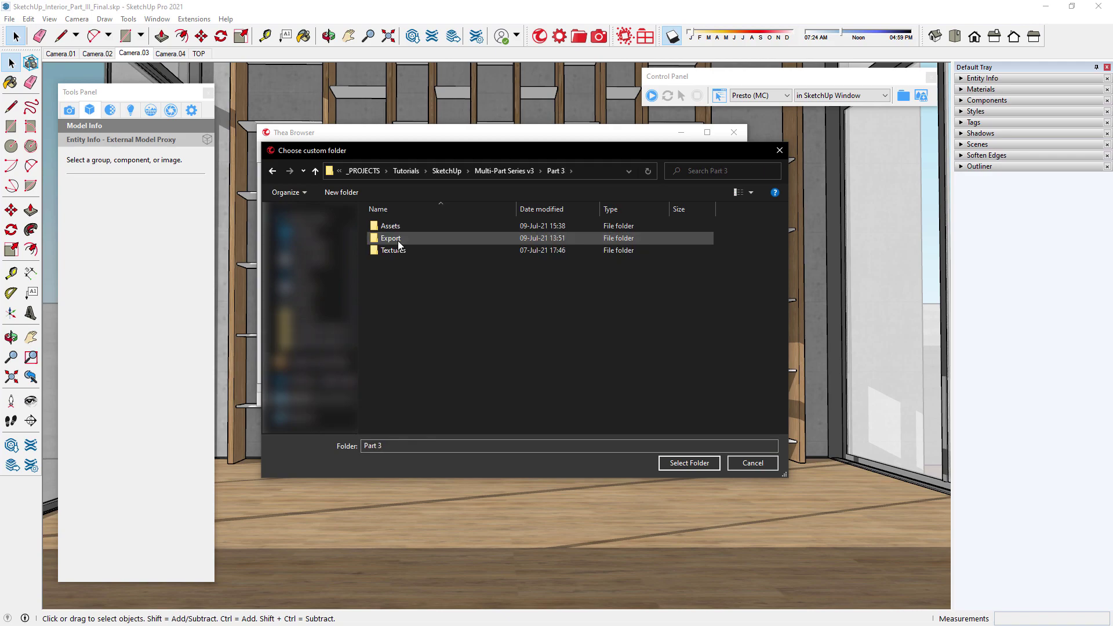
double_click(398, 225)
click(691, 463)
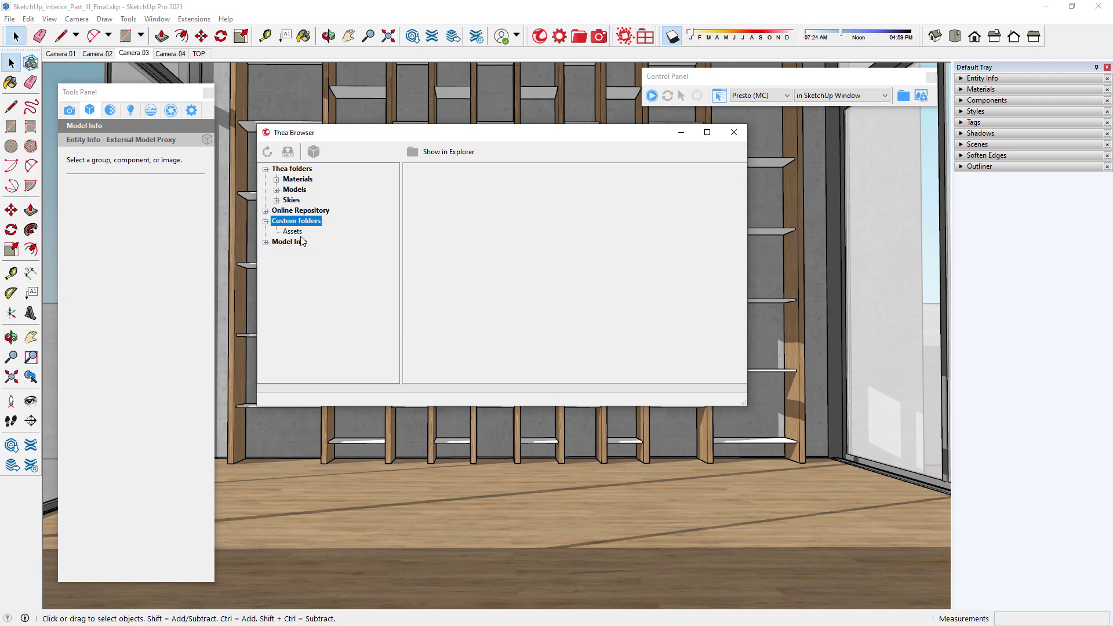
click(292, 231)
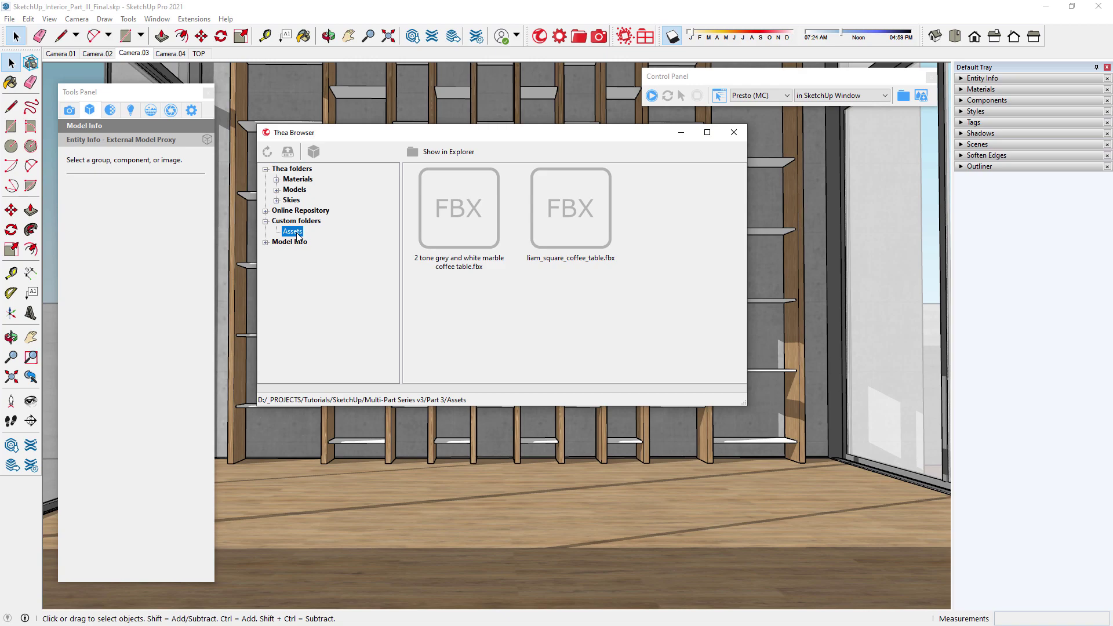
double_click(570, 229)
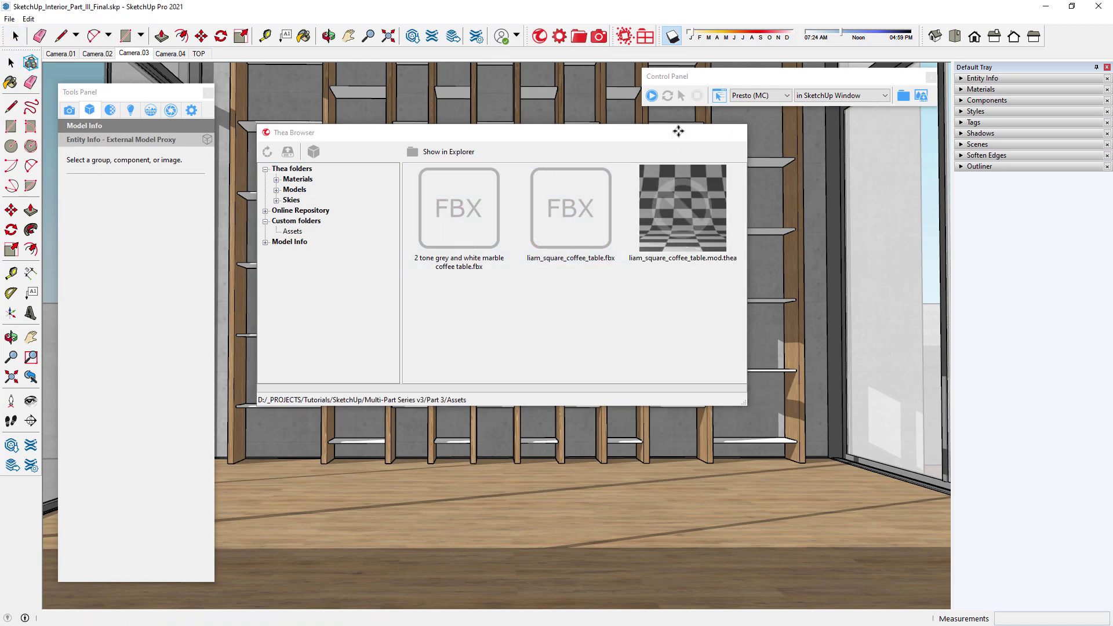
Insert the square coffee table proxy onto the living room floor
click(680, 135)
click(571, 518)
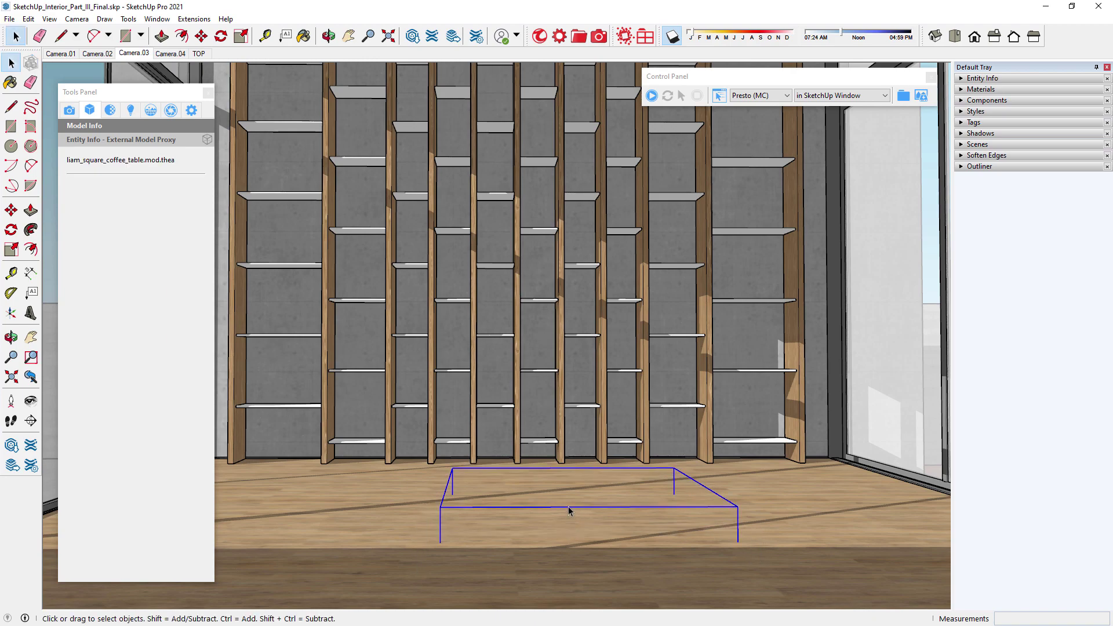
key(m)
key(space)
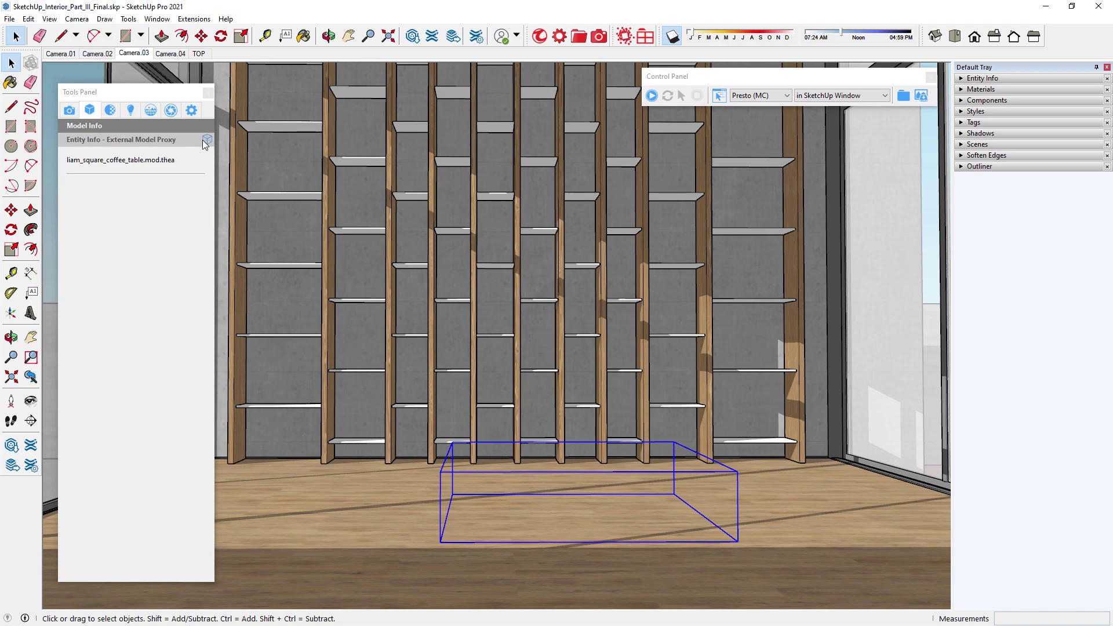
Open the table's Marble proxy material and edit its reflectance colour
click(207, 141)
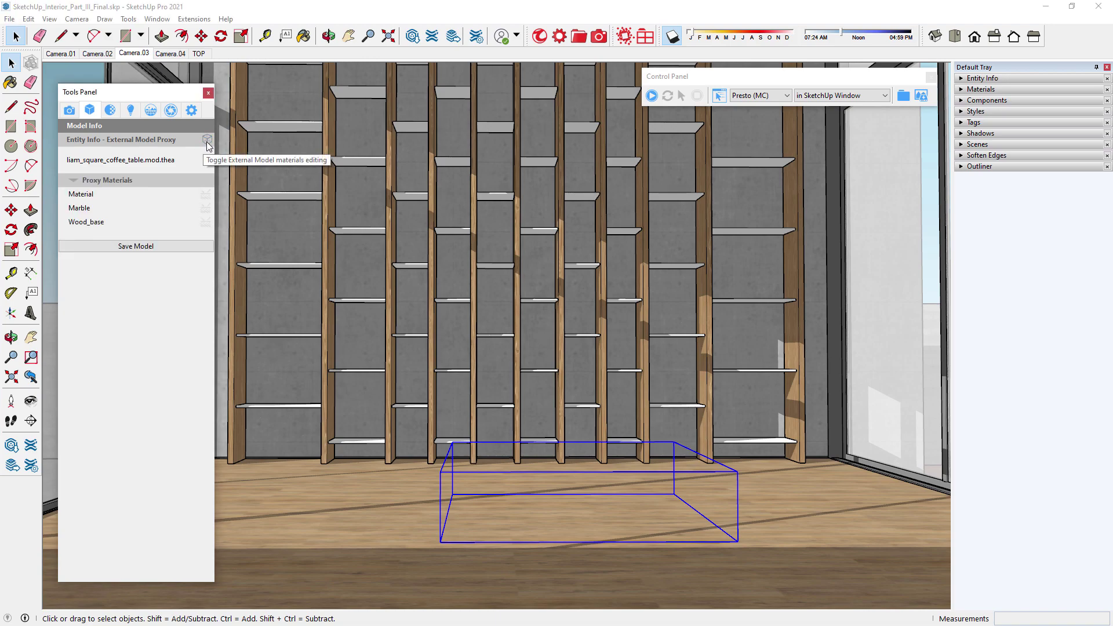
click(110, 110)
click(192, 276)
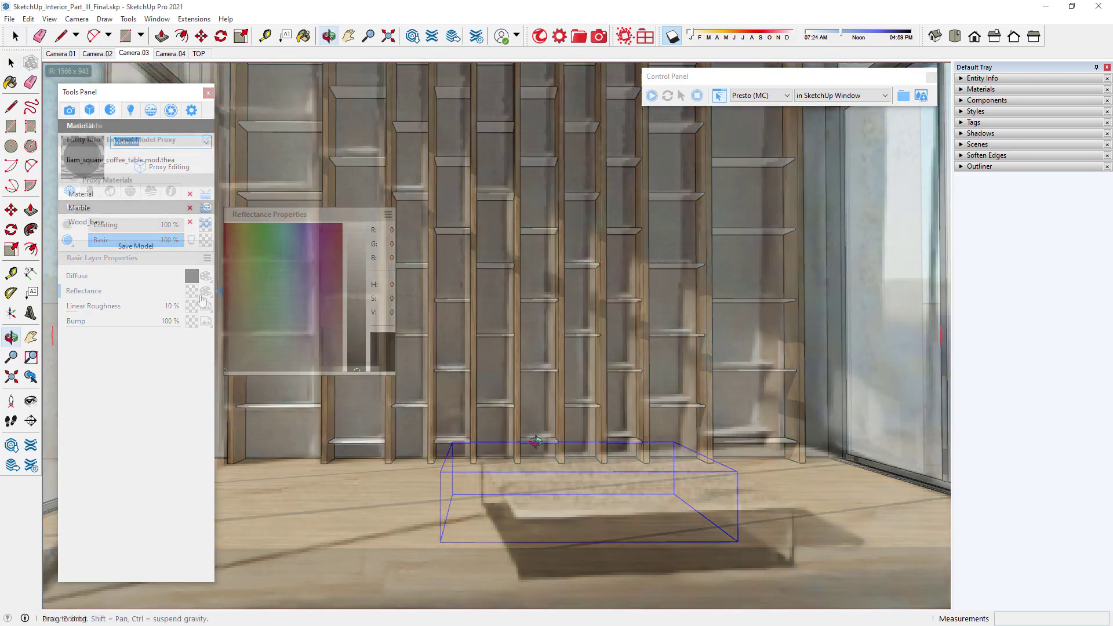
scroll(635, 456, up, 6)
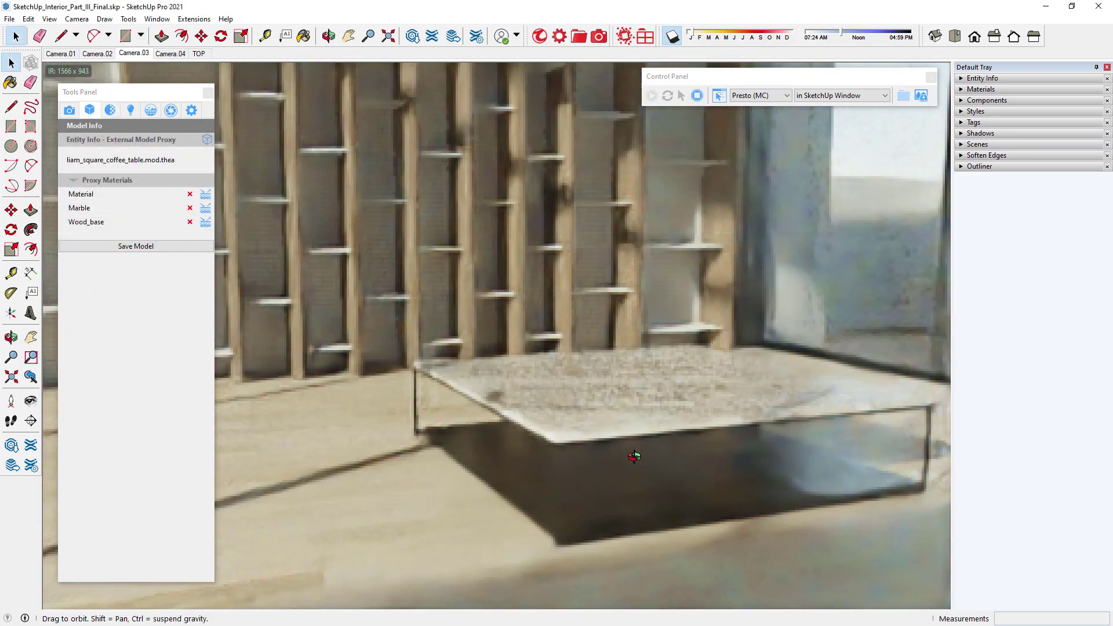
middle_drag(636, 456, 495, 432)
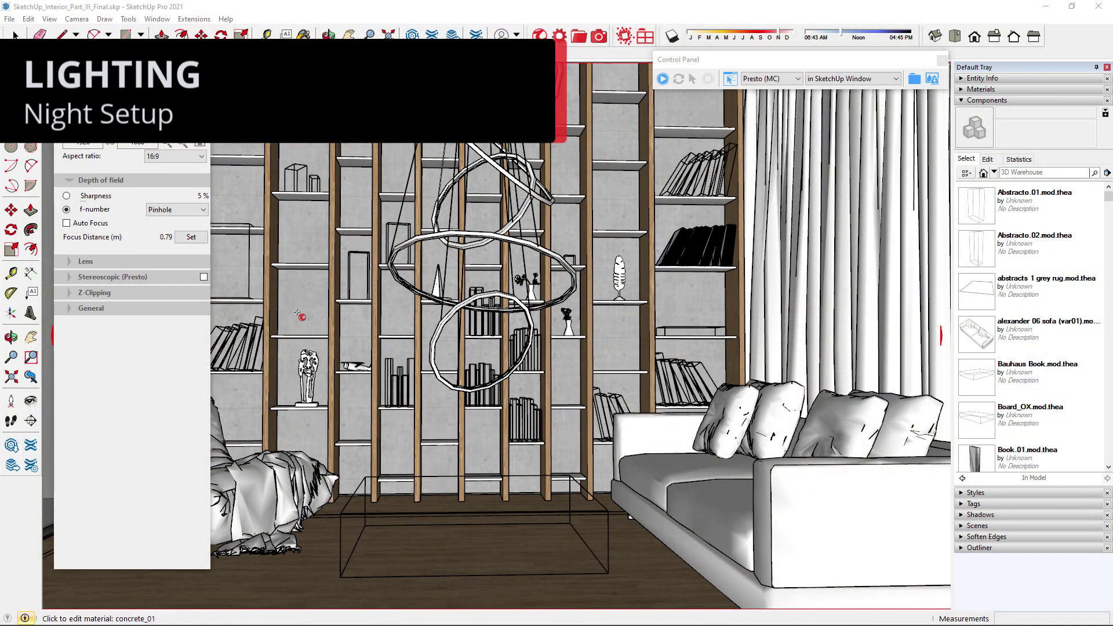
Place a Thea spotlight at the living room ceiling, aimed at the floor
key(space)
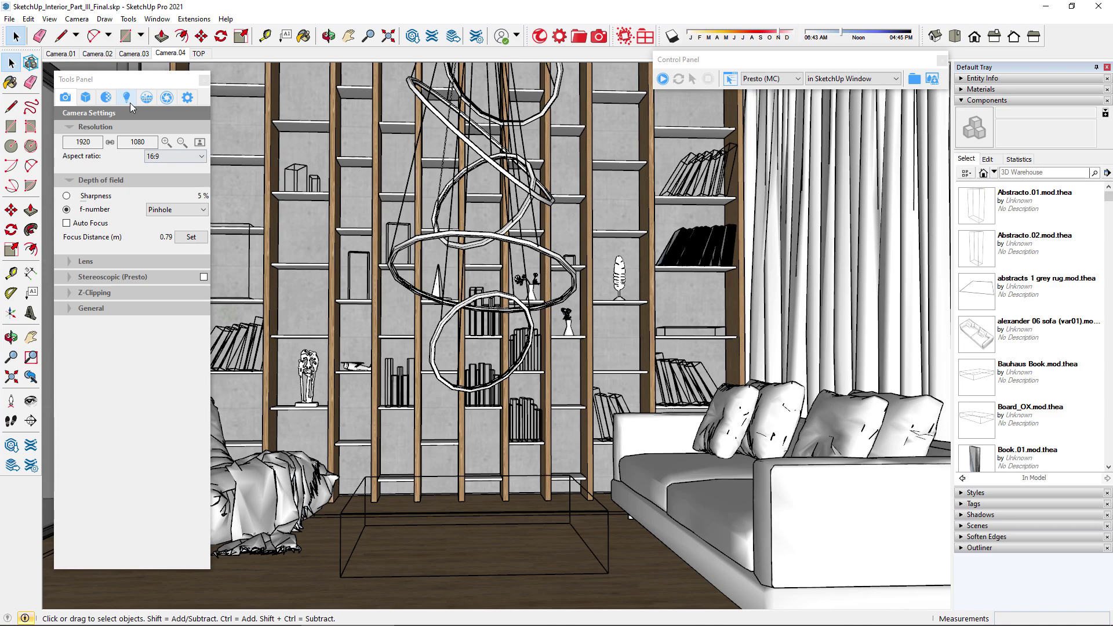
click(126, 98)
click(111, 141)
middle_drag(339, 261, 329, 267)
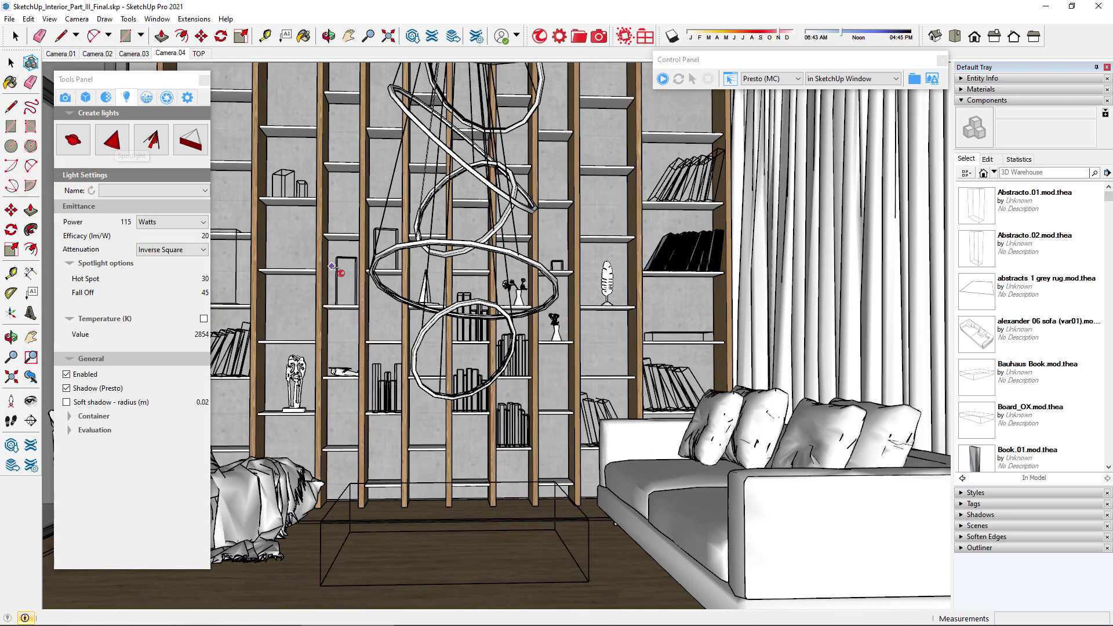
scroll(340, 270, down, 5)
middle_drag(339, 270, 289, 129)
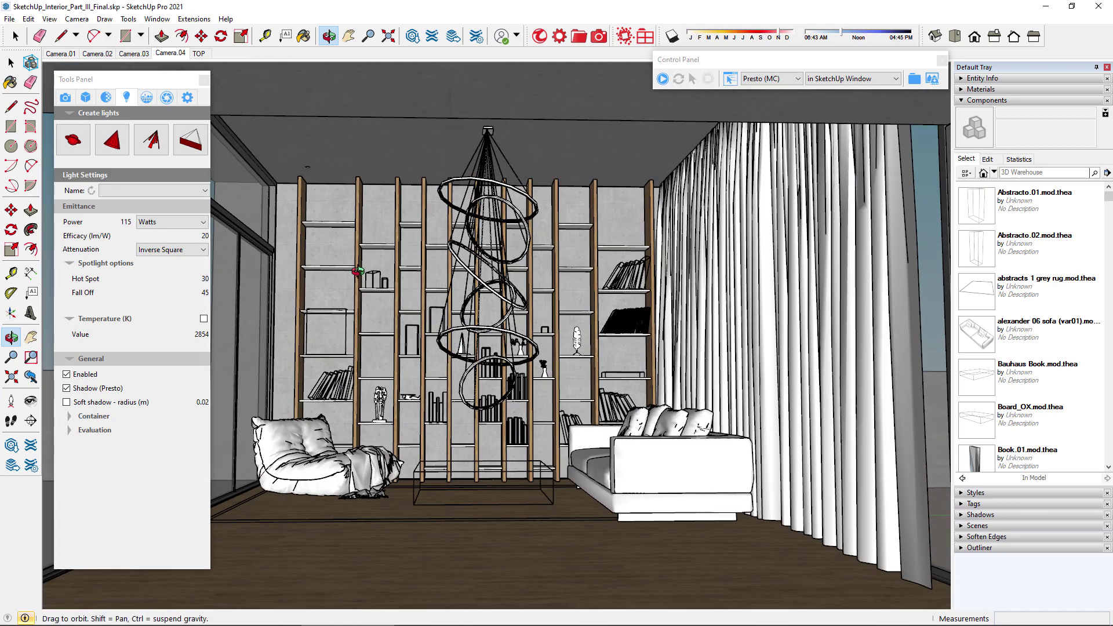
click(293, 118)
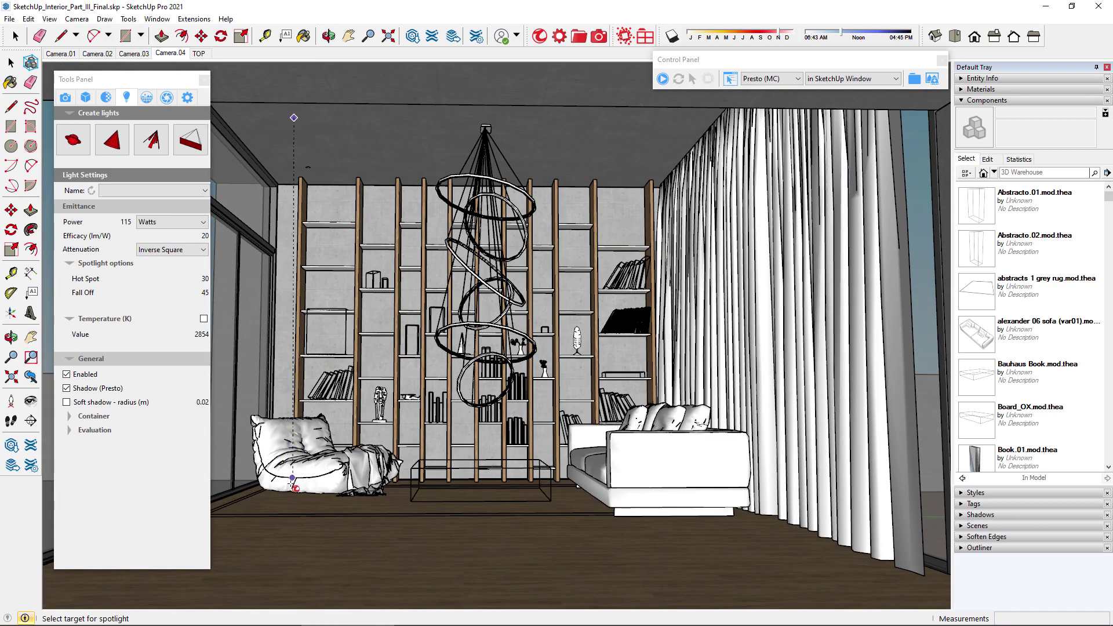
click(287, 501)
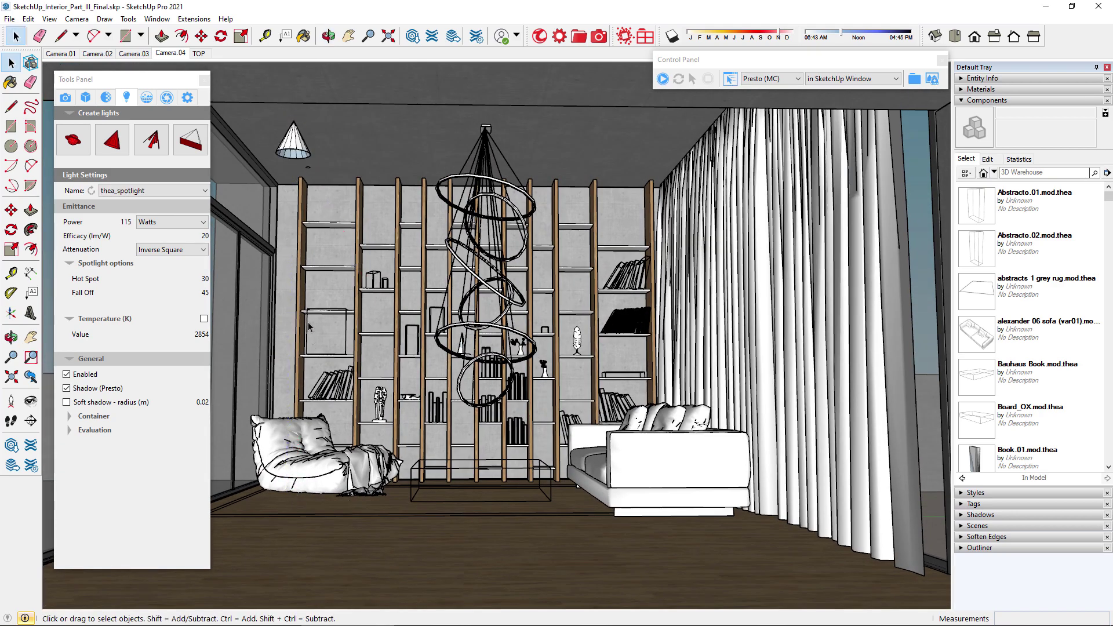
Copy the spotlight into a /4 array in the TOP view, then return to Camera.04
click(297, 147)
click(198, 53)
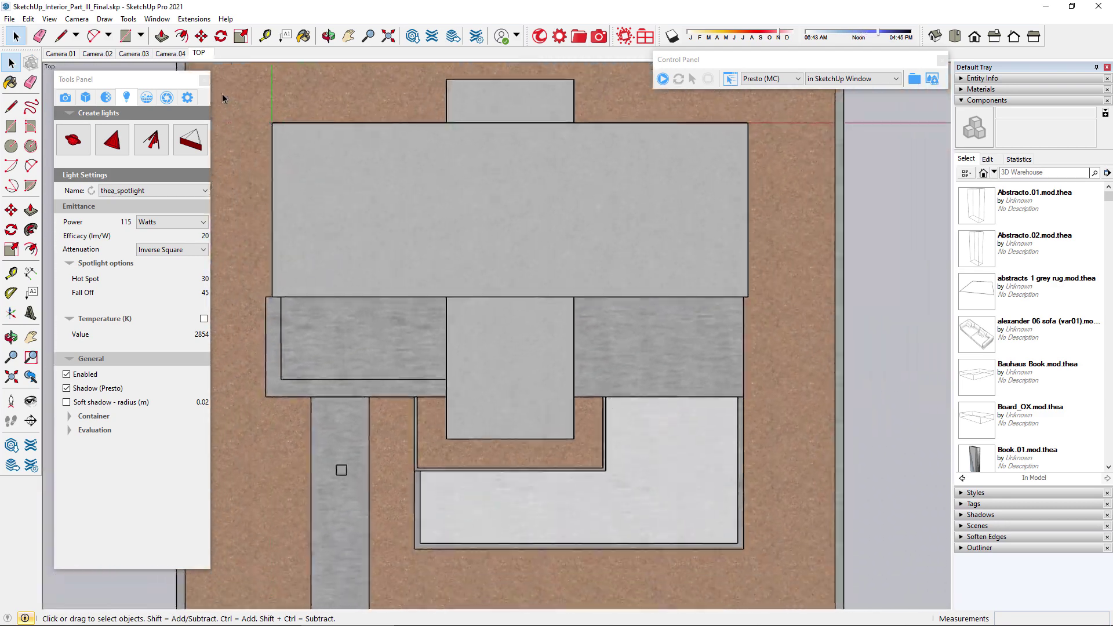
key(m)
shift+middle_drag(713, 278, 704, 297)
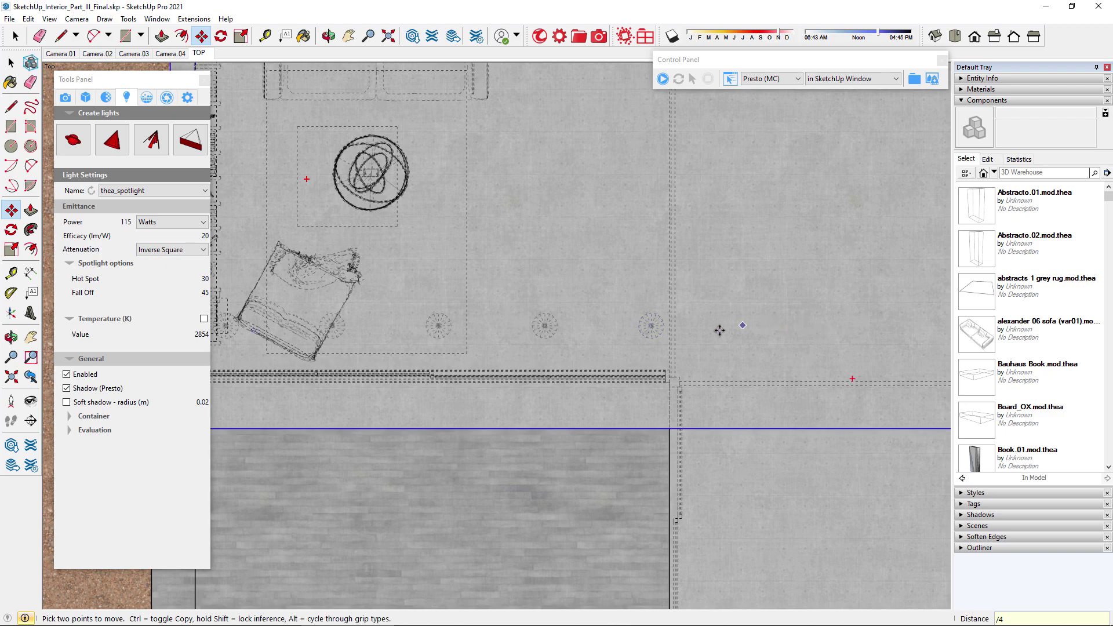
scroll(609, 348, down, 2)
key(ctrl+v)
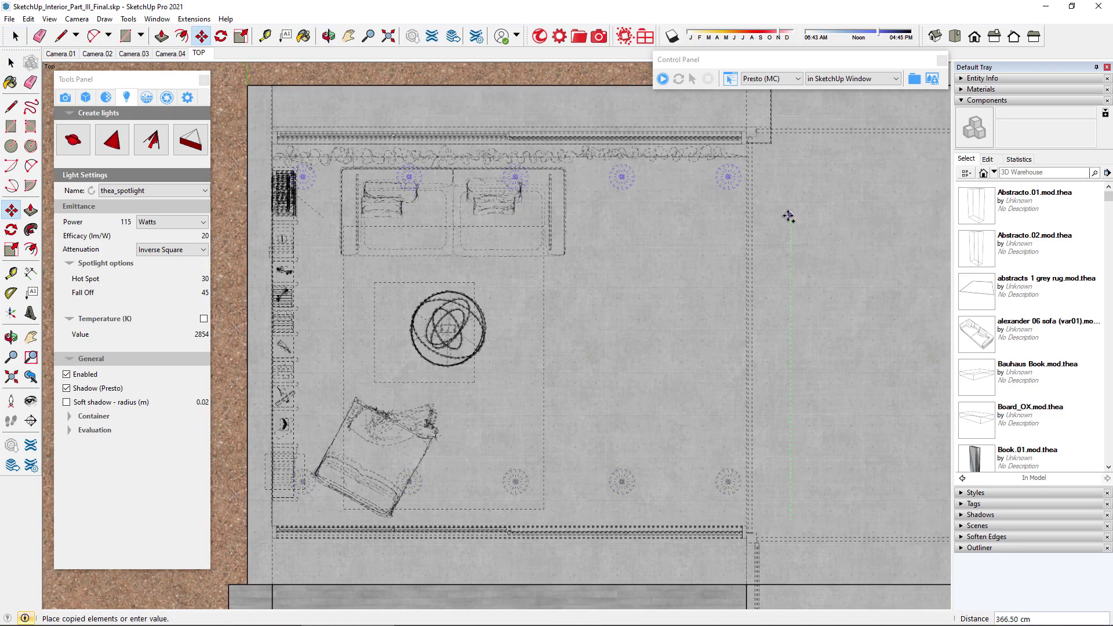
click(169, 53)
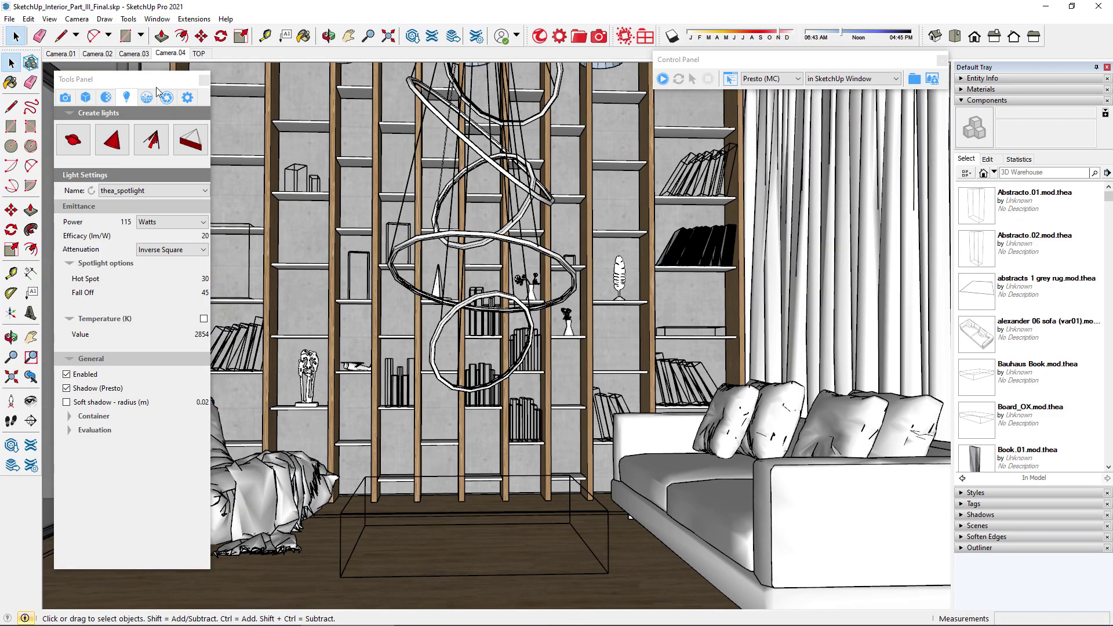
Start the interactive Thea render, set f-number to 2.8 and begin editing ISO
click(146, 96)
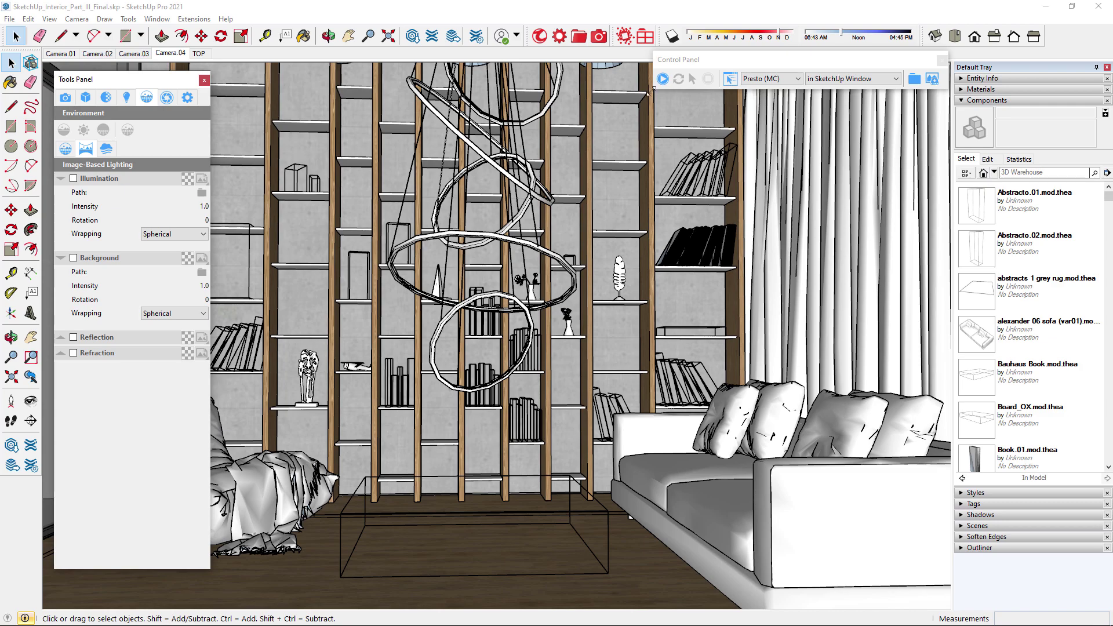
click(661, 79)
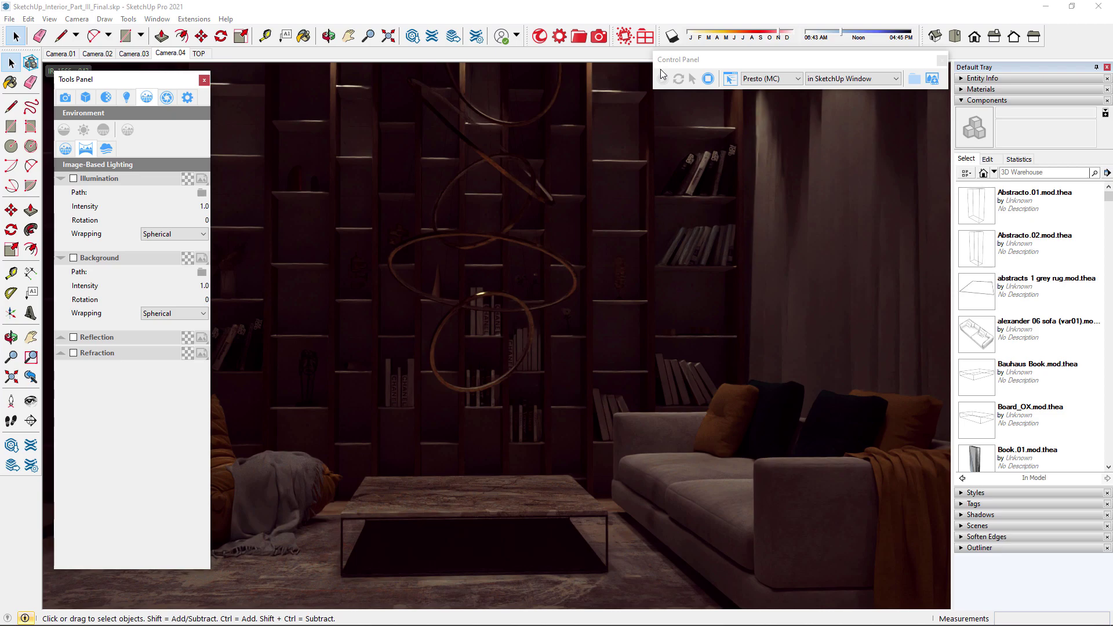
click(167, 96)
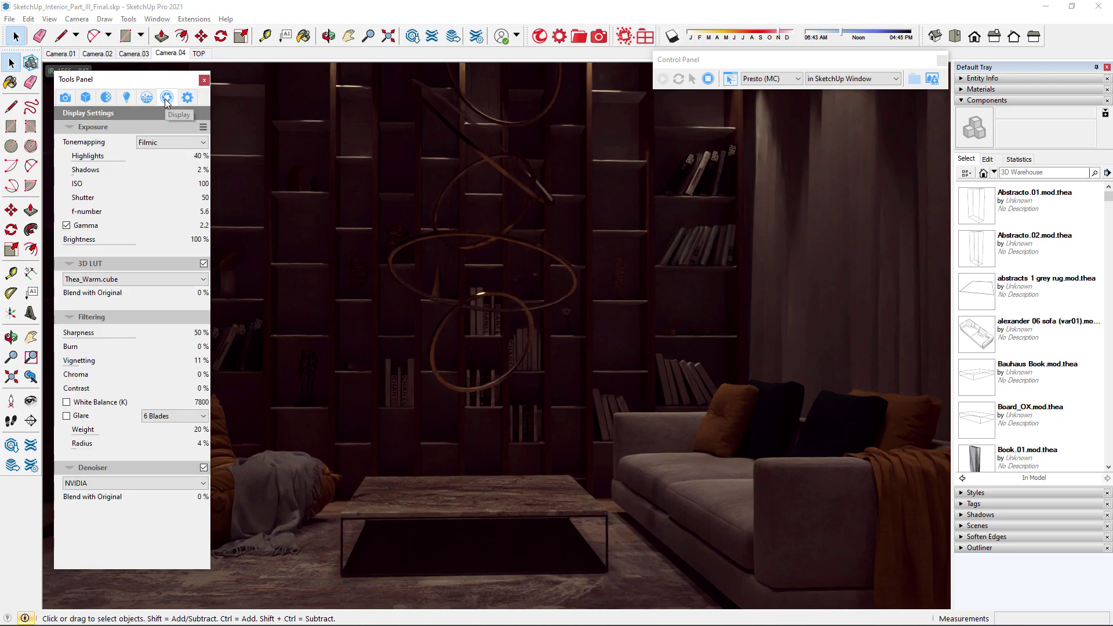
double_click(203, 212)
text(2.)
key(Return)
double_click(202, 184)
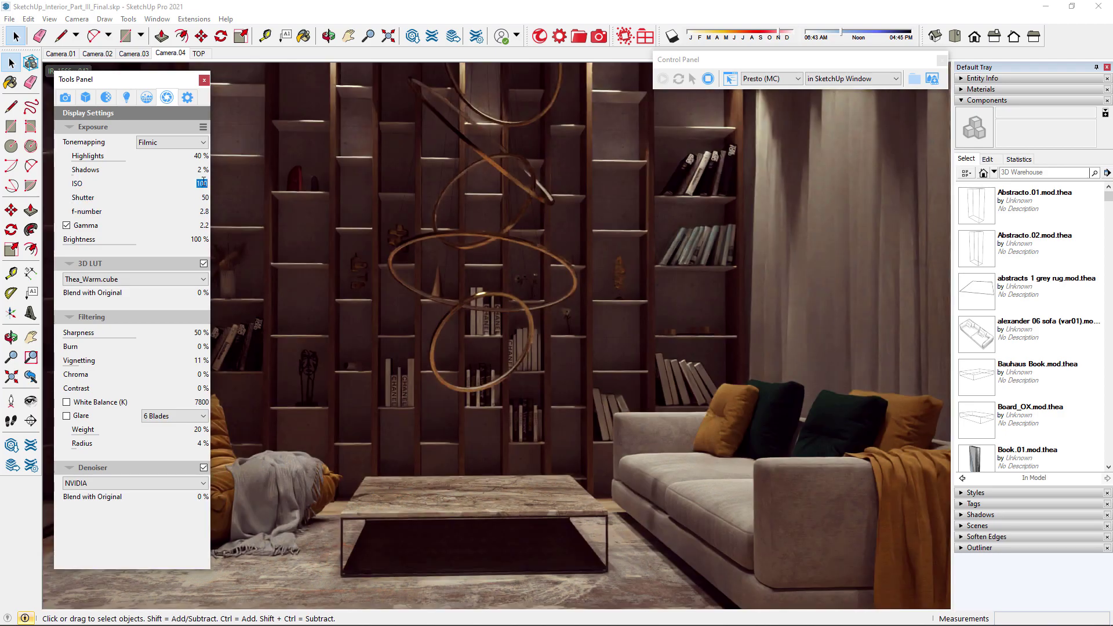
text(8)
Confirm ISO 300 and raise the spotlight power from 115 to 135 watts
key(Return)
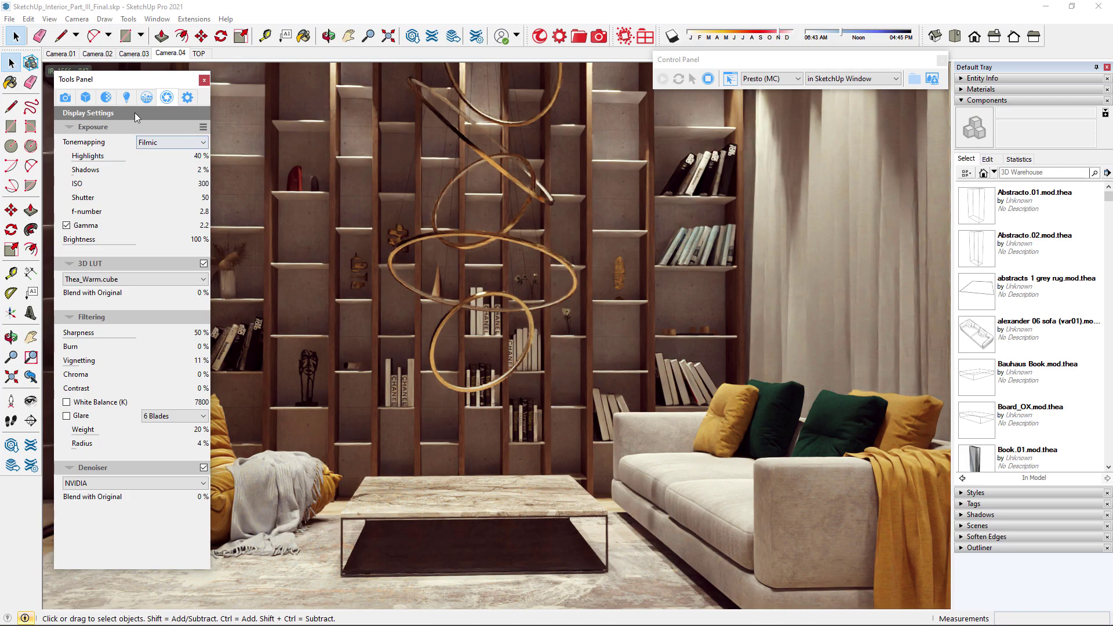
click(127, 97)
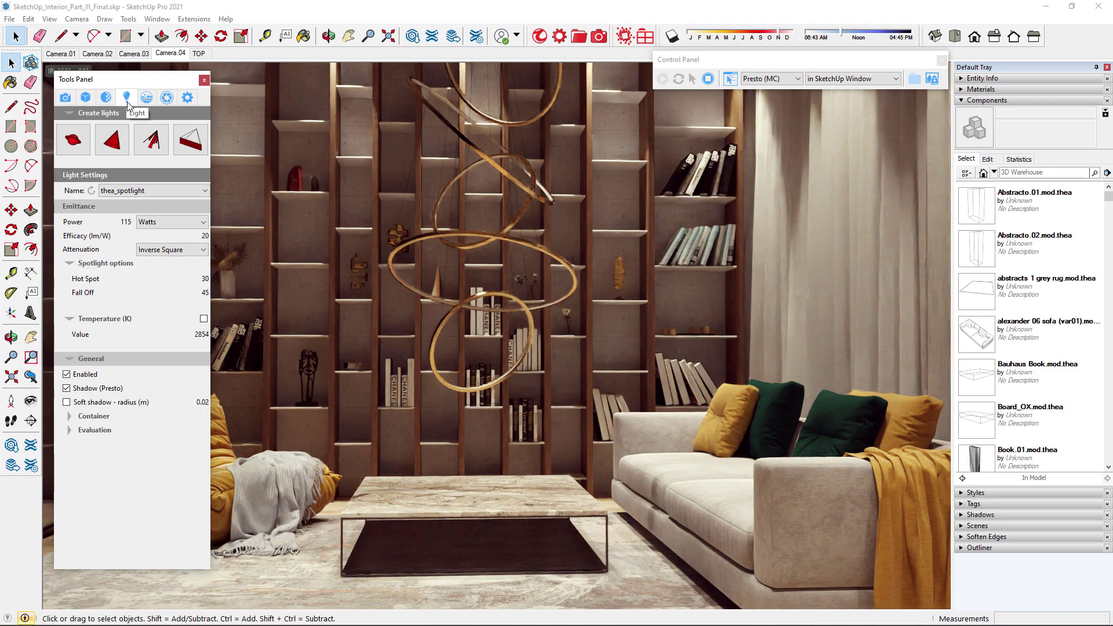
double_click(126, 222)
text(12)
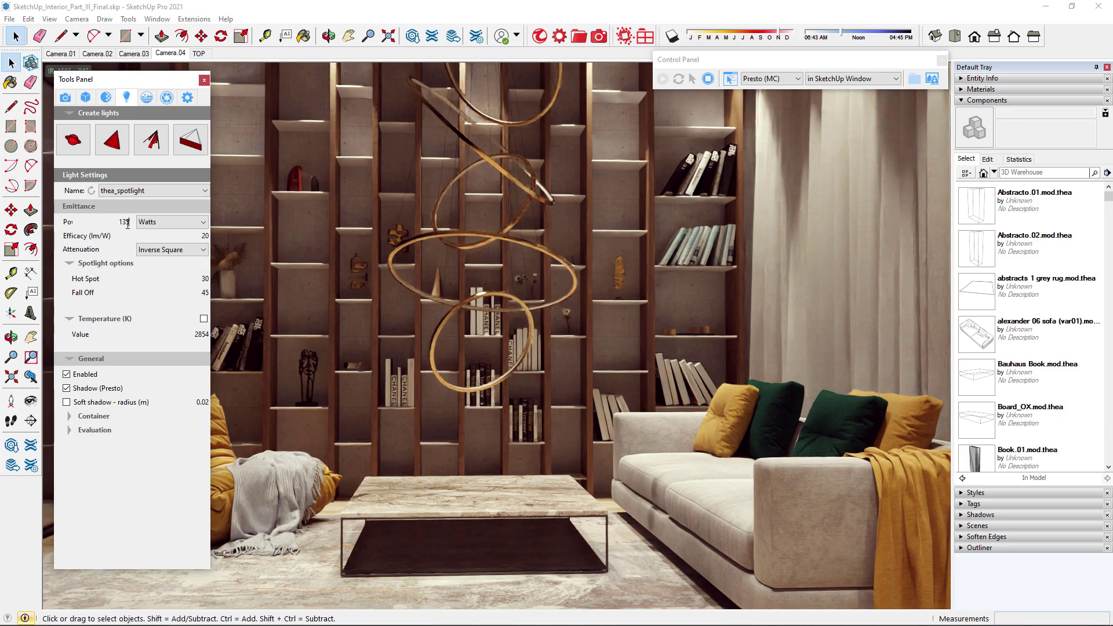
key(Return)
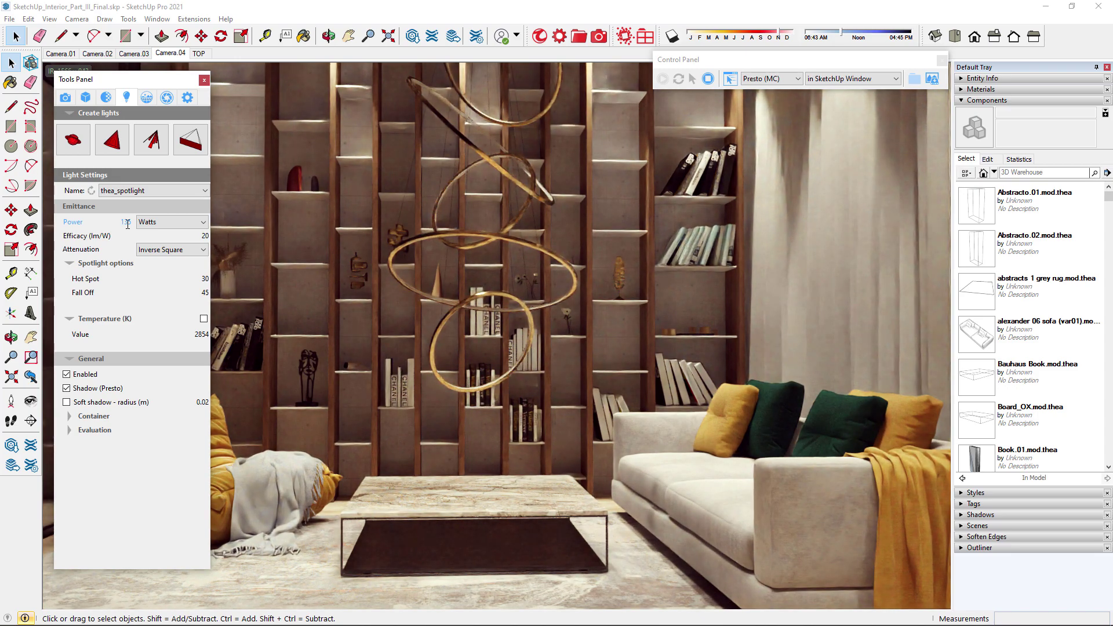
text(135)
Enable image-based illumination from venice_dawn_1a_2k.hdr at intensity 0.02
click(146, 96)
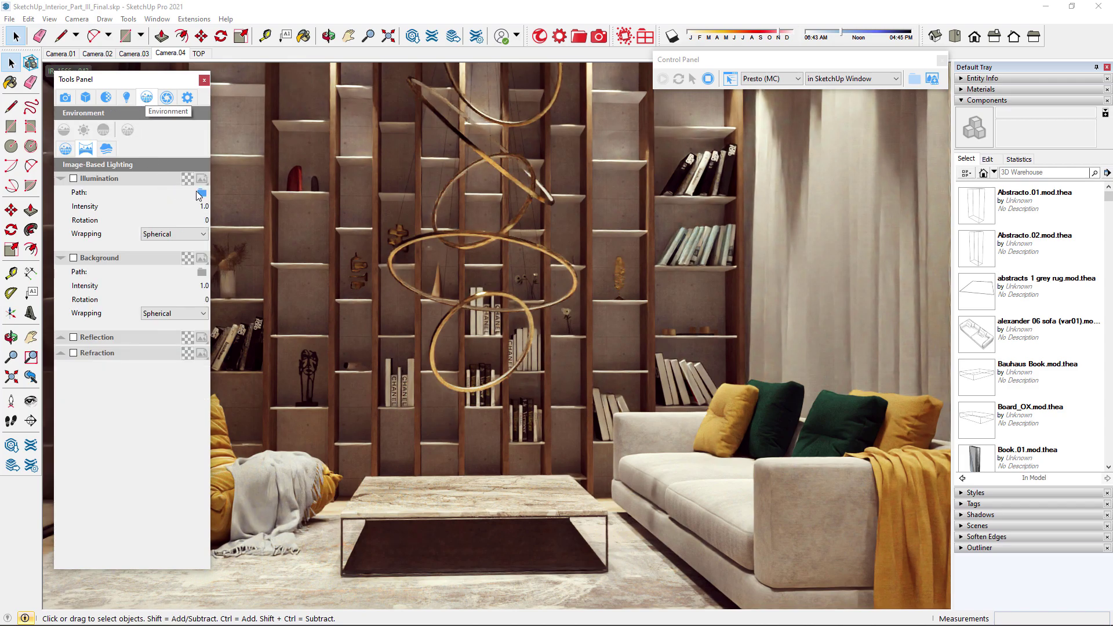
click(201, 193)
double_click(728, 261)
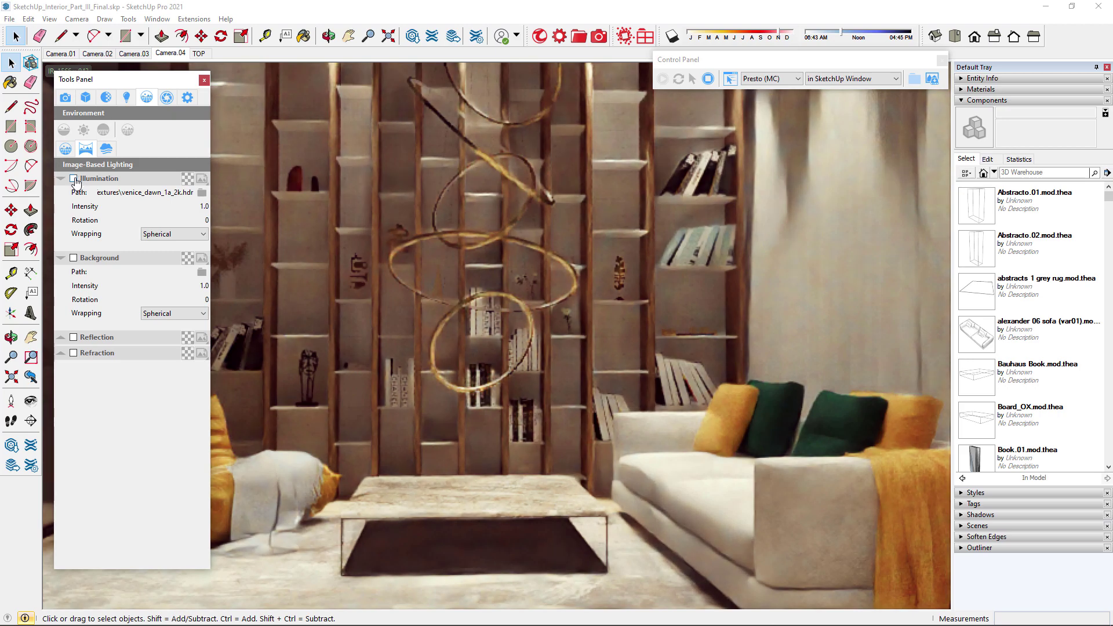
click(73, 179)
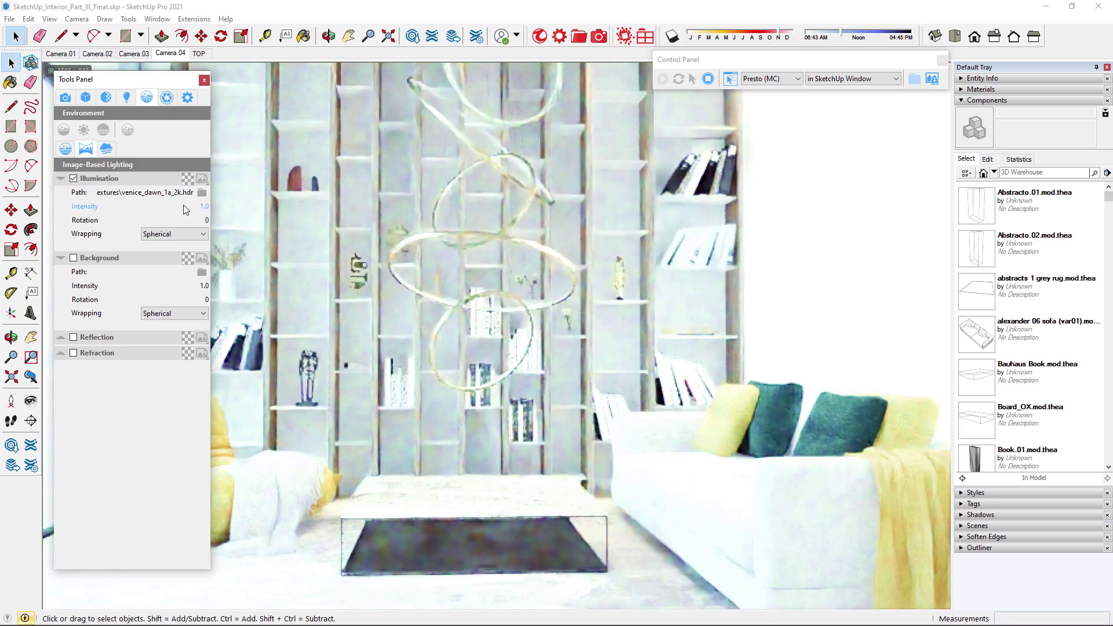
text(0)
click(201, 206)
text(0.02)
key(Return)
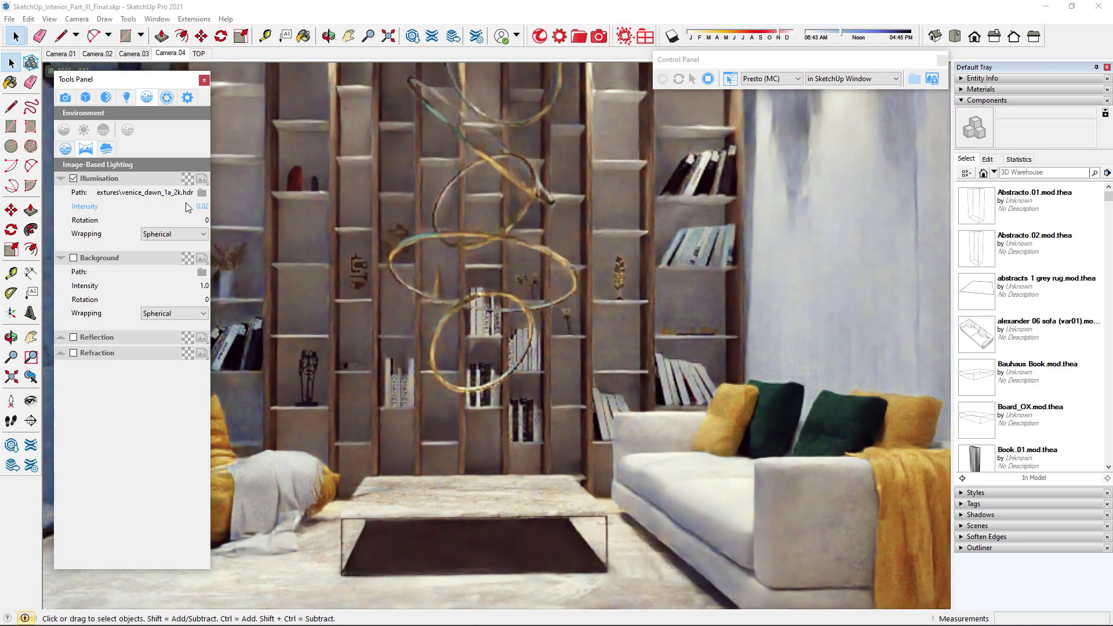
drag(139, 80, 233, 91)
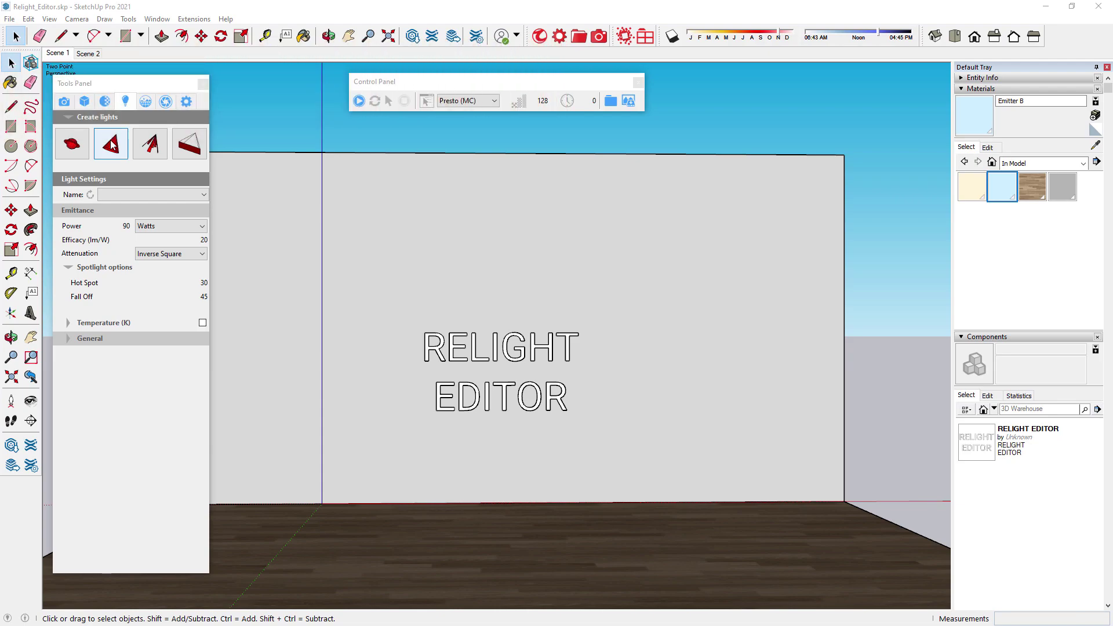
Place a spotlight at the wall top and copy it right into three evenly spaced lights (/2)
click(111, 144)
click(356, 155)
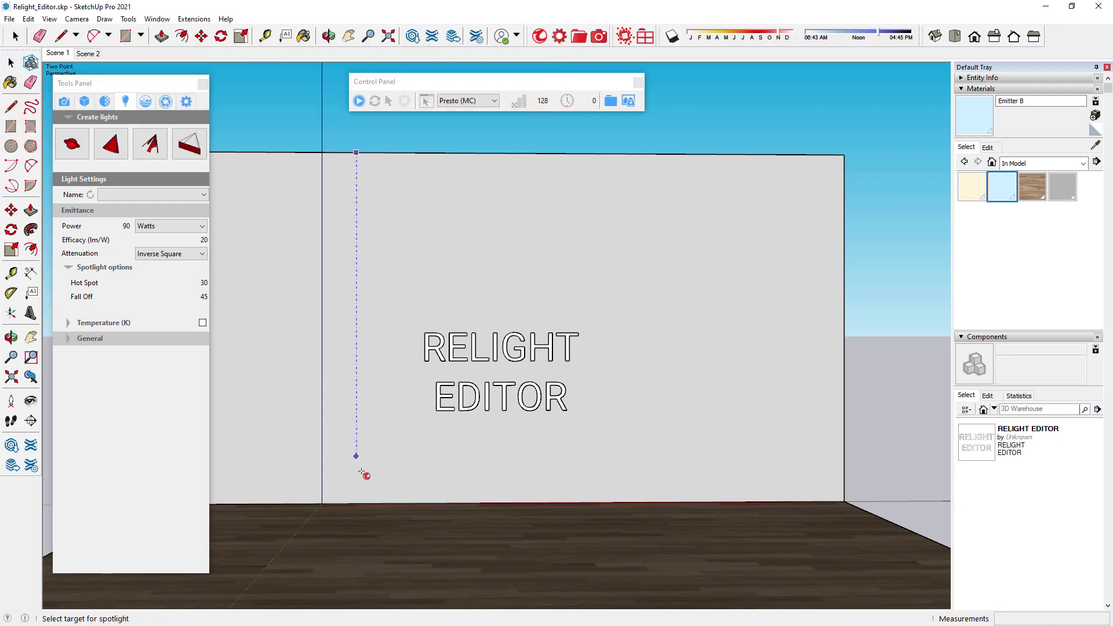
click(358, 500)
drag(311, 140, 394, 219)
key(m)
click(392, 228)
key(ctrl)
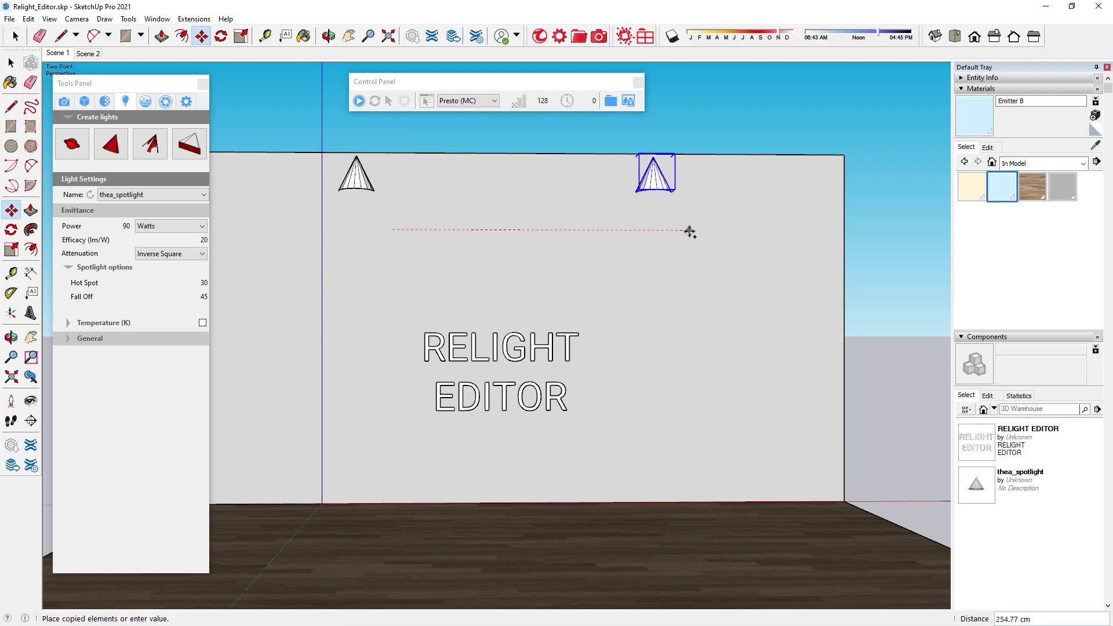
click(690, 232)
text(2)
key(Return)
key(space)
Raise all three spotlights slightly on the wall and start the Thea render
drag(319, 131, 696, 257)
key(m)
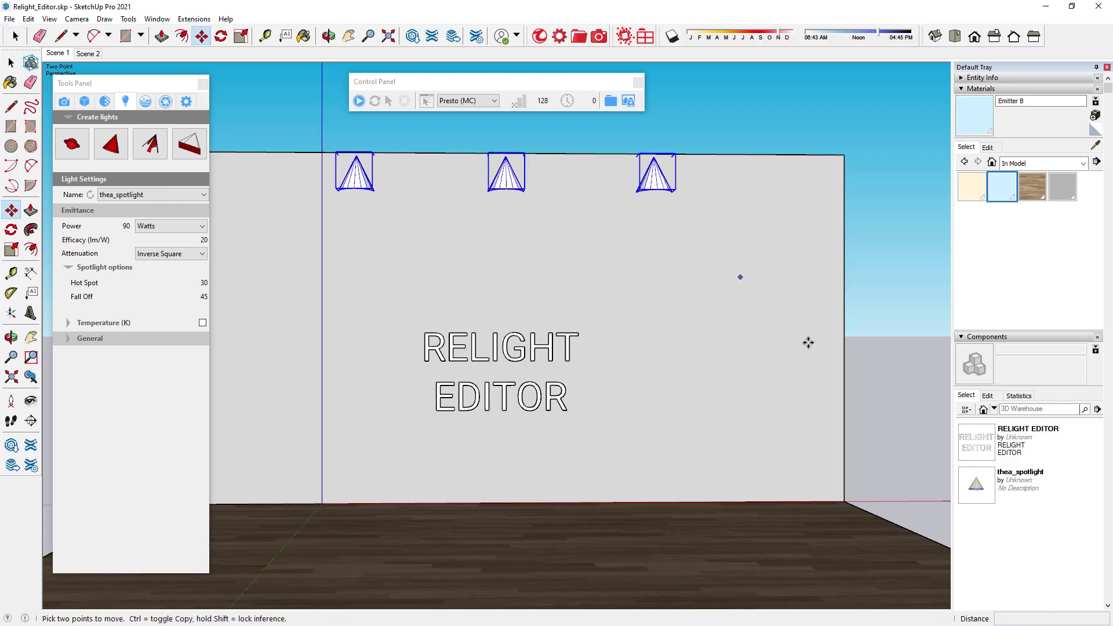
click(859, 493)
click(881, 518)
key(space)
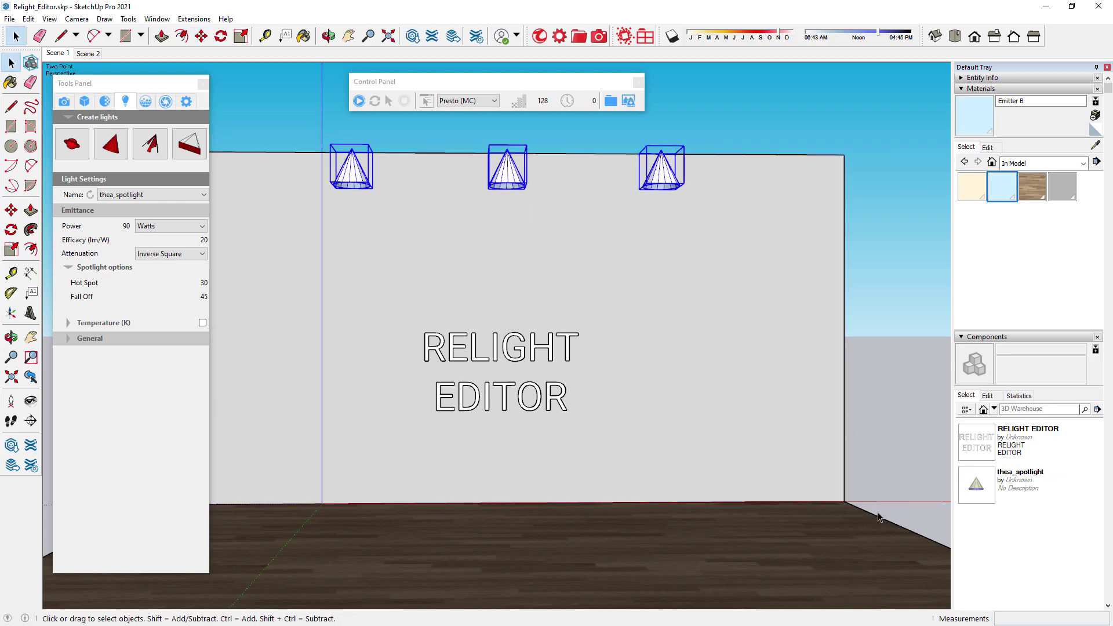
click(423, 130)
click(358, 102)
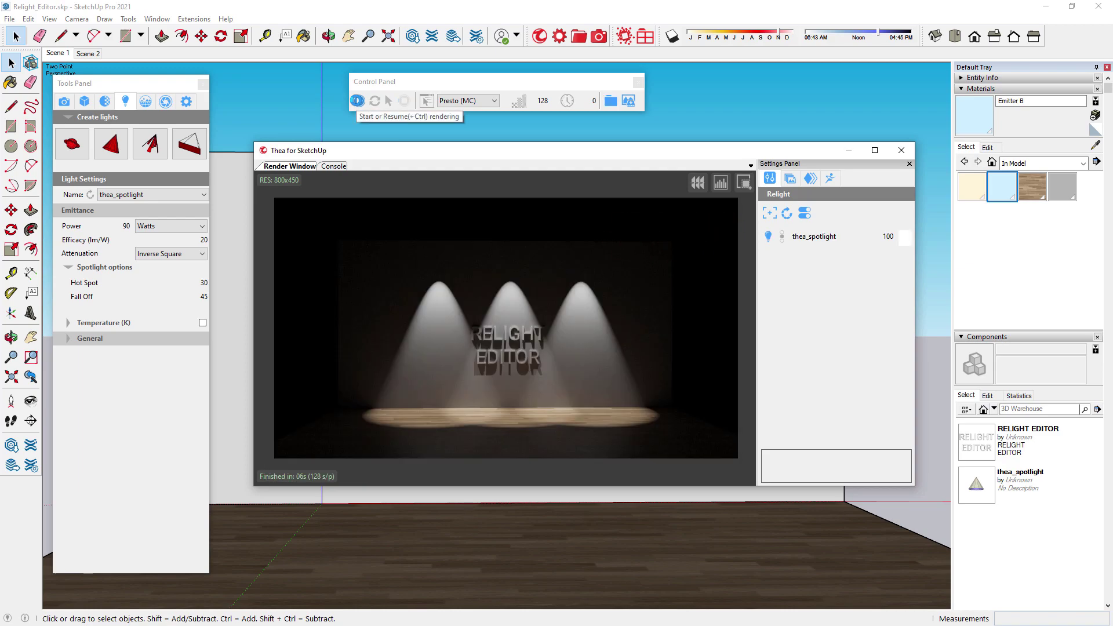
Toggle the thea_spotlight relight group off and back on, then close the render window
click(770, 237)
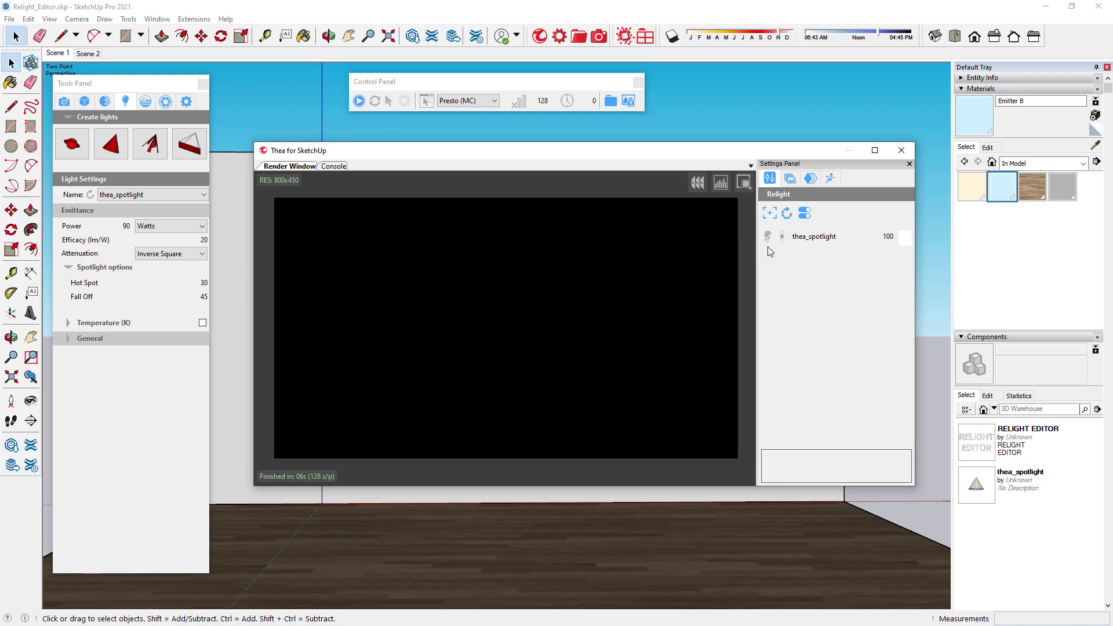
click(769, 237)
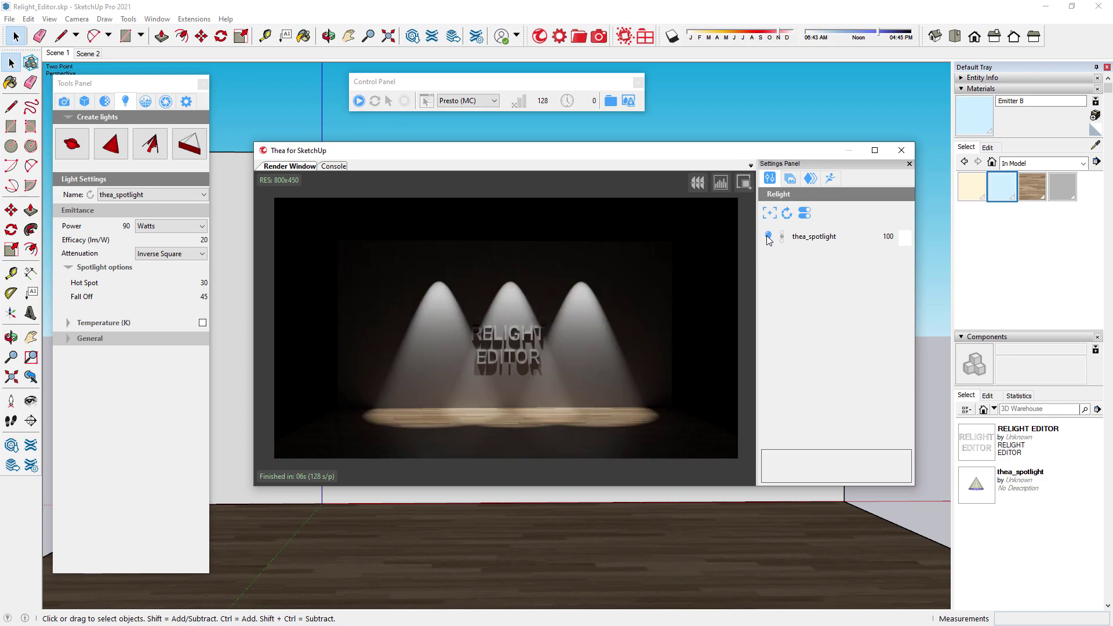
click(901, 149)
Make the middle spotlight its own unique component
click(510, 172)
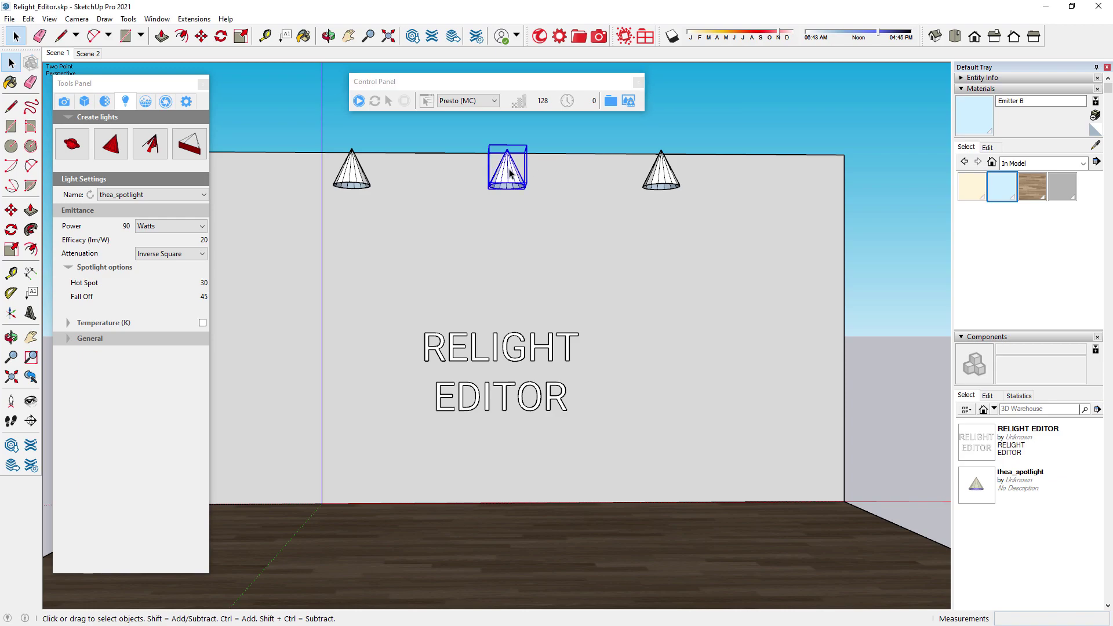
right_click(510, 175)
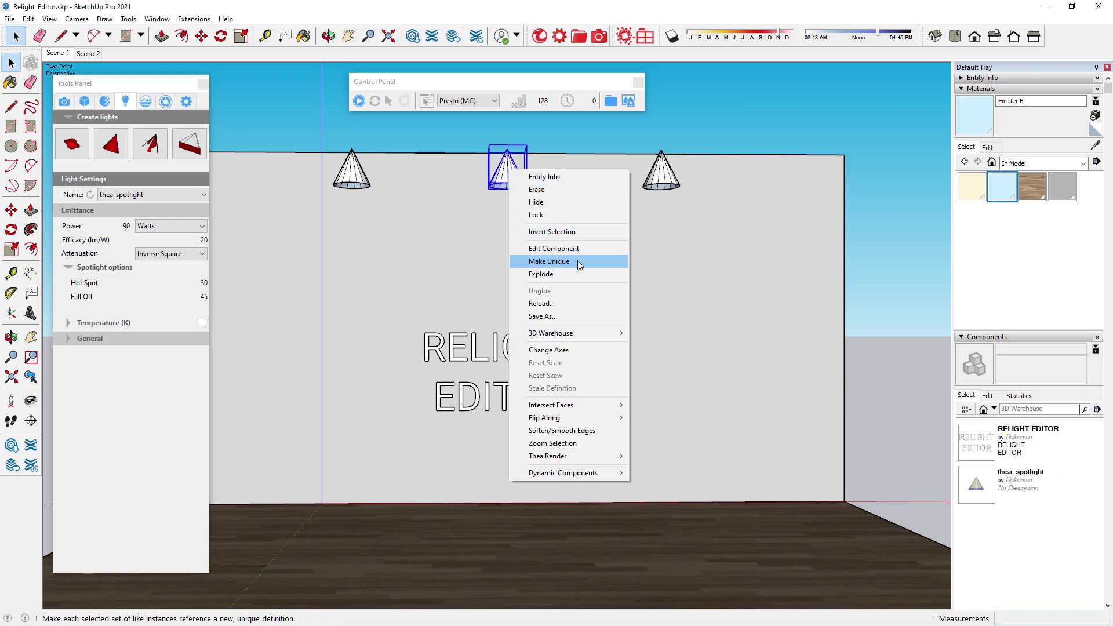
click(558, 262)
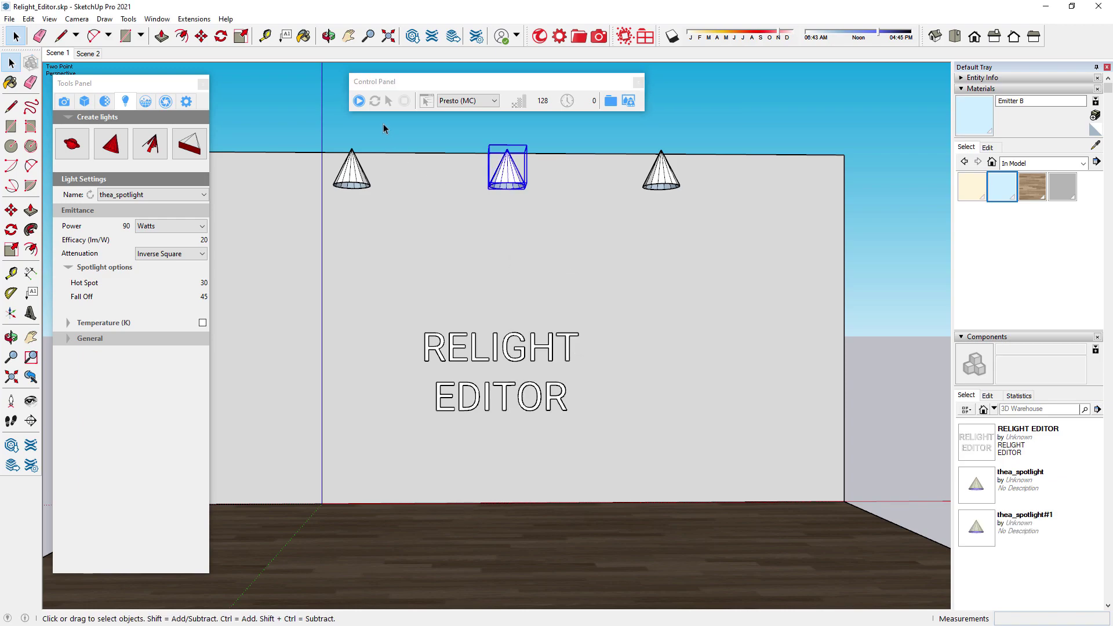
Re-render, isolate the middle spotlight in Relight, then restore all spotlights
click(359, 101)
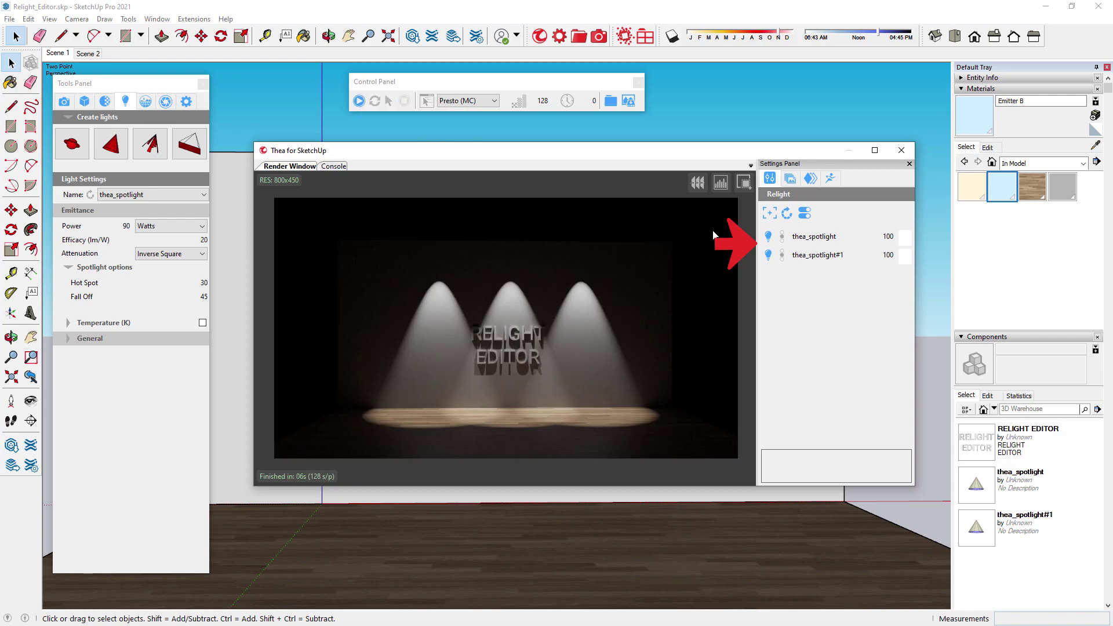
click(781, 237)
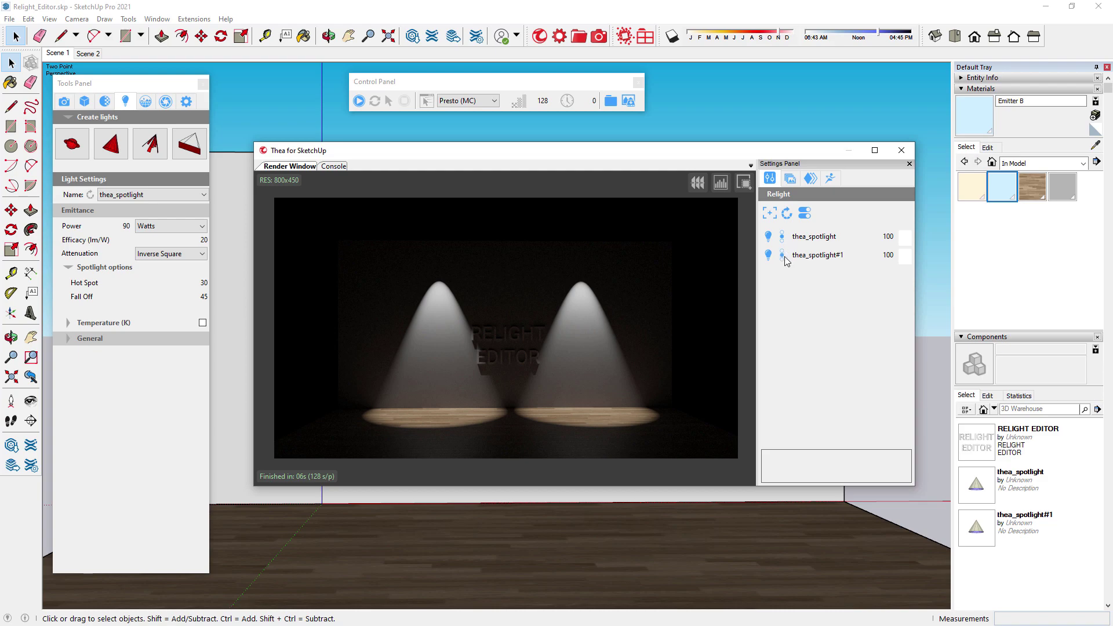
click(782, 255)
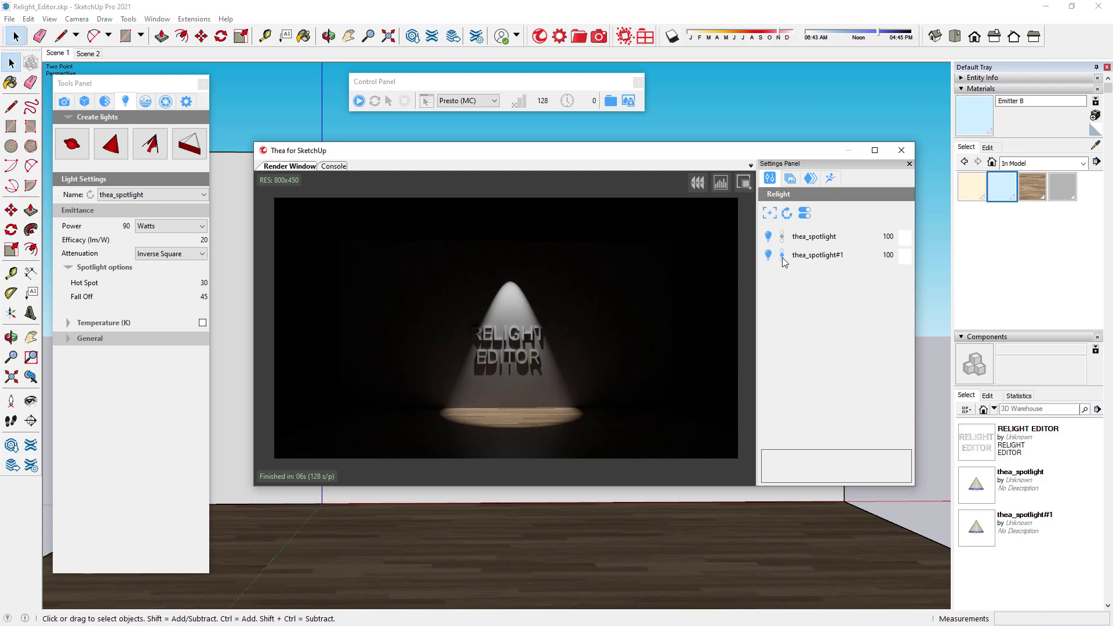
click(781, 255)
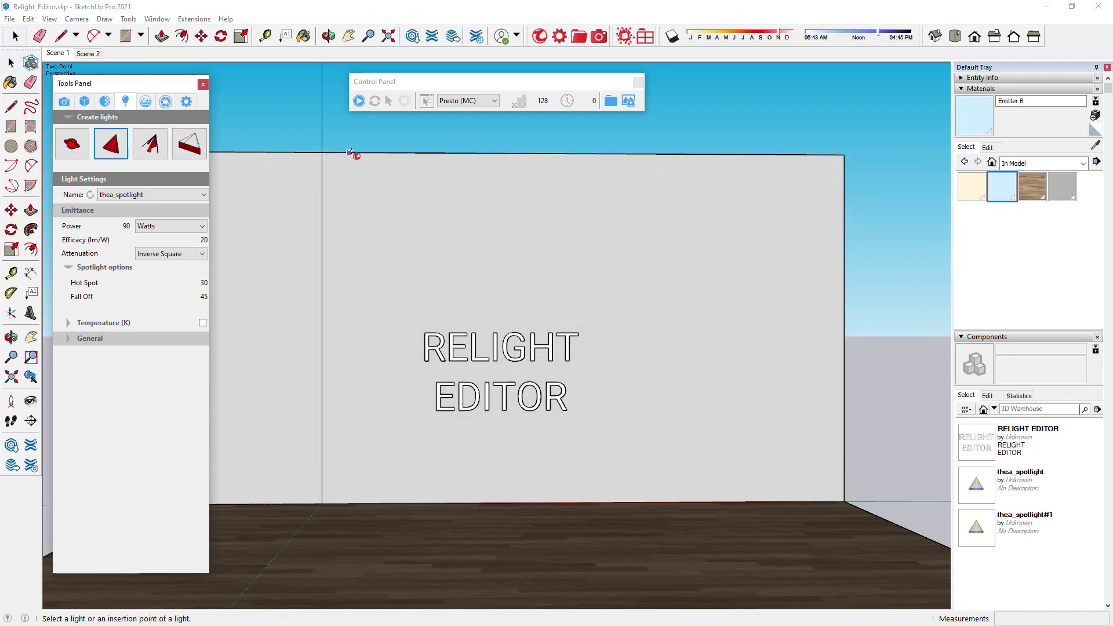
Place three Thea spotlights along the wall top, each aimed down the wall
click(352, 154)
click(353, 503)
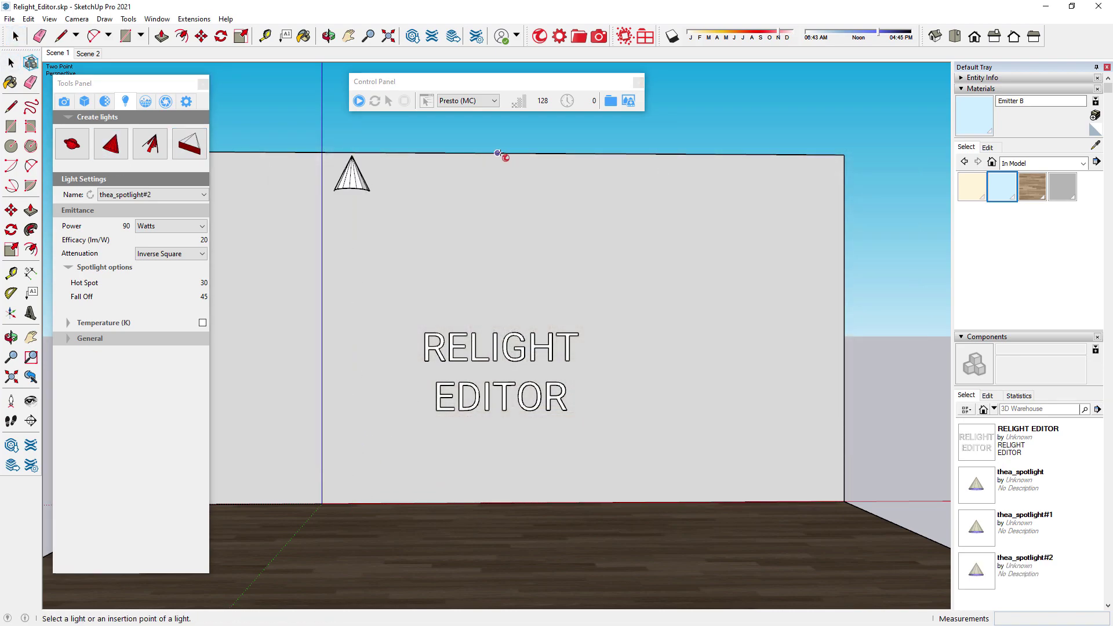
click(496, 155)
click(496, 501)
click(628, 154)
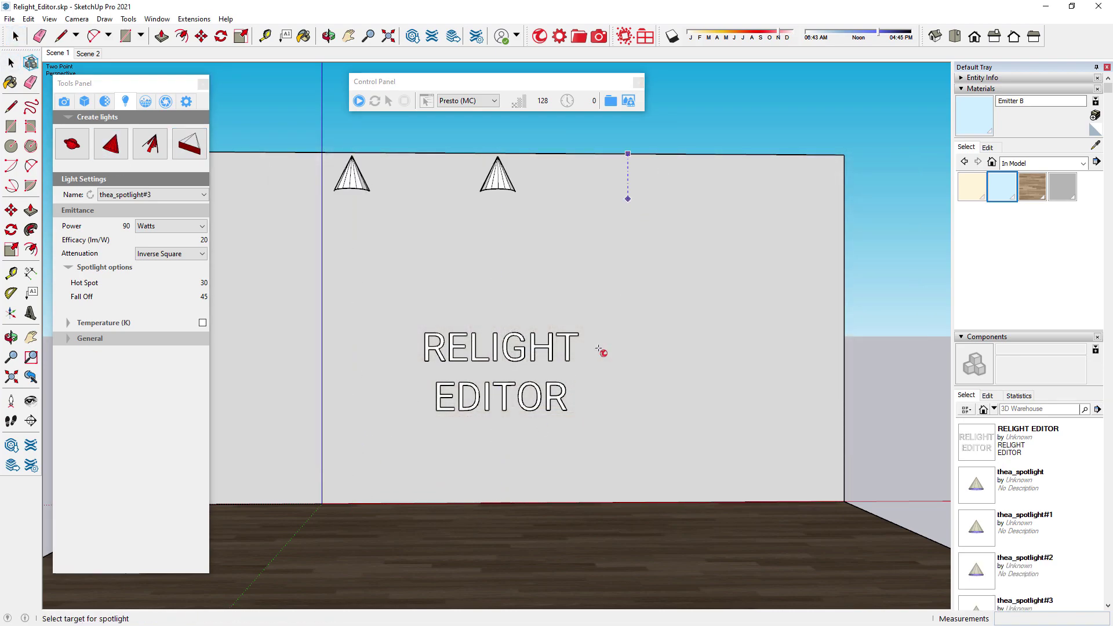
click(619, 497)
key(space)
Move the three new spotlights higher above the wall
drag(292, 140, 669, 269)
key(m)
click(352, 186)
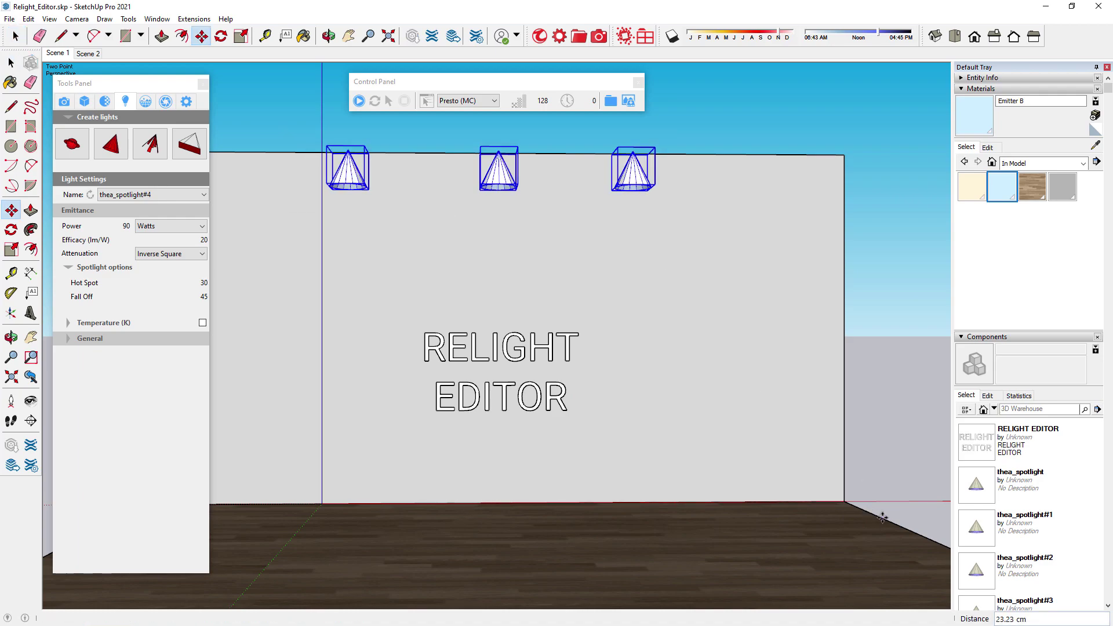
click(361, 139)
Render, solo the left, middle and right spotlights, restore all, then show Scene 2
click(358, 101)
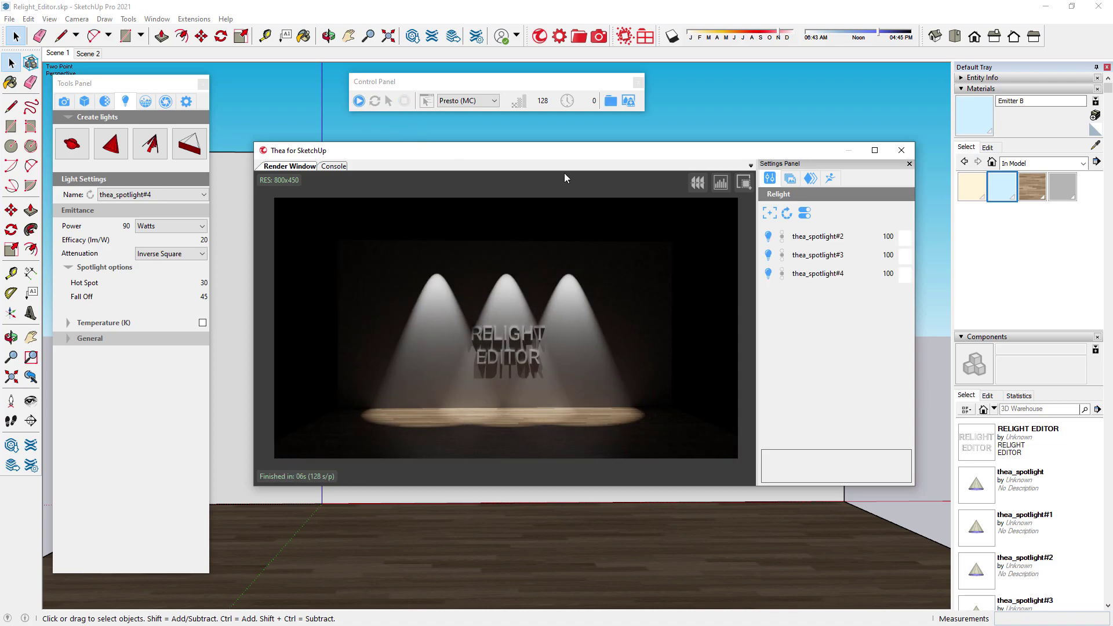
click(782, 236)
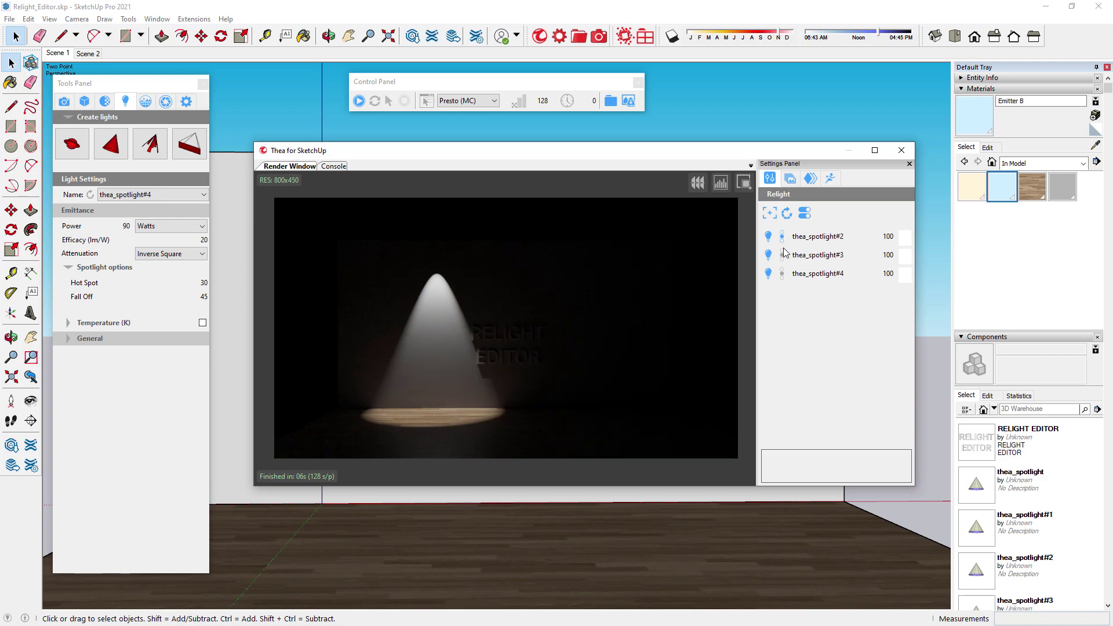
click(781, 255)
click(781, 274)
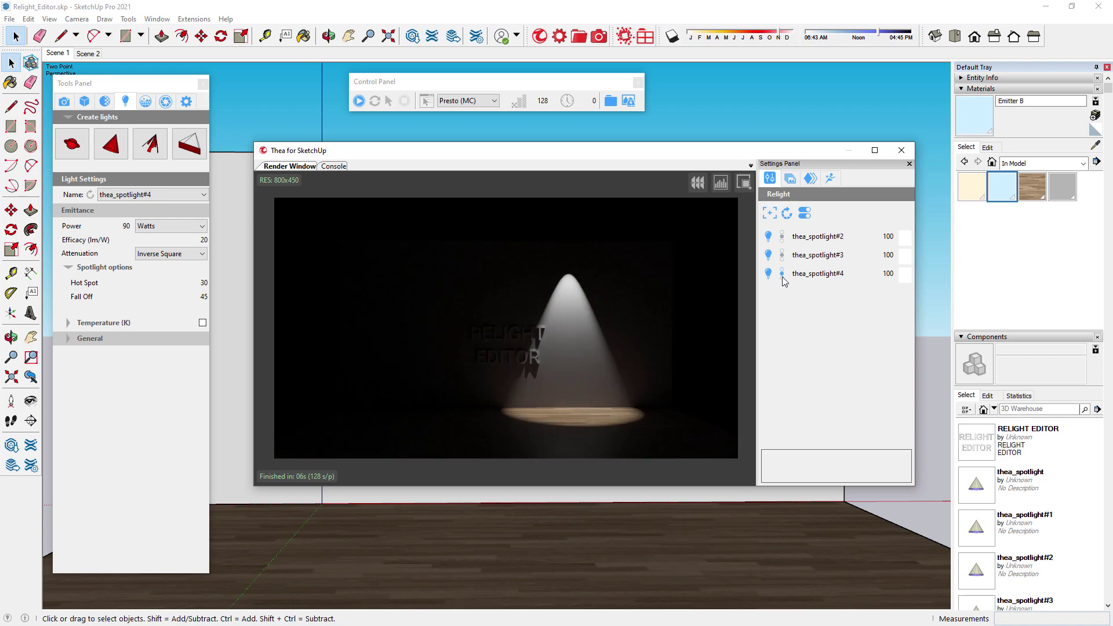
click(782, 273)
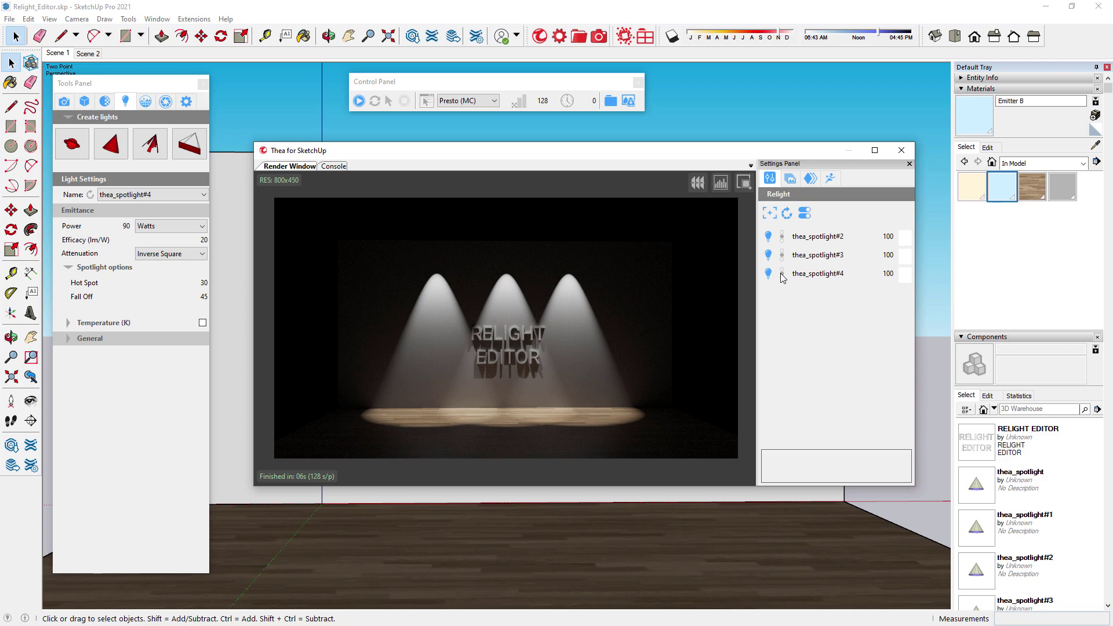
click(901, 150)
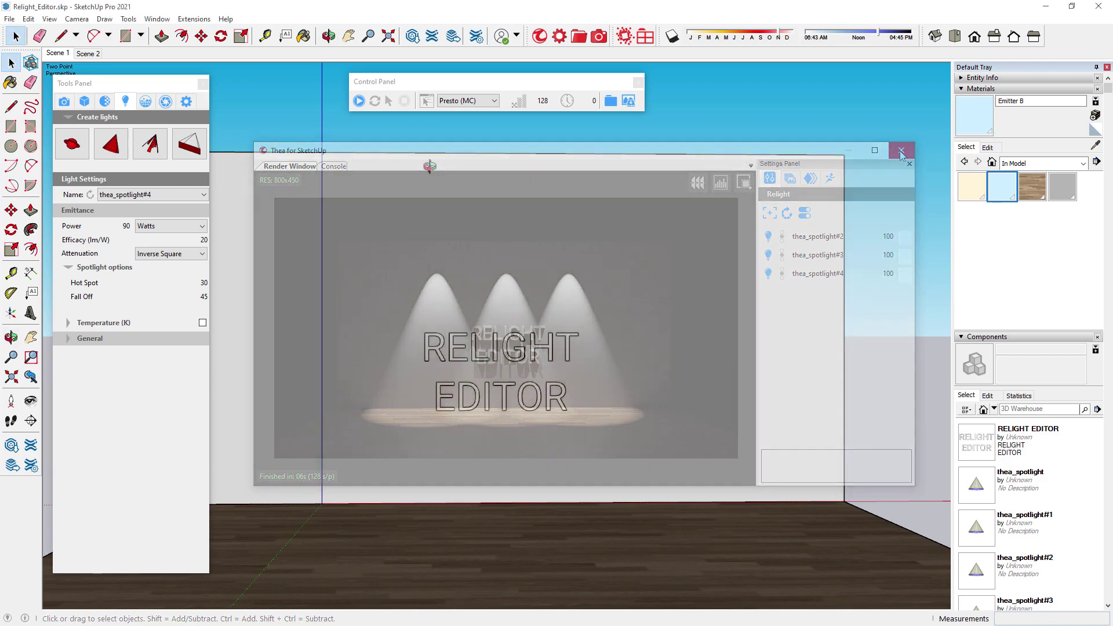
click(88, 54)
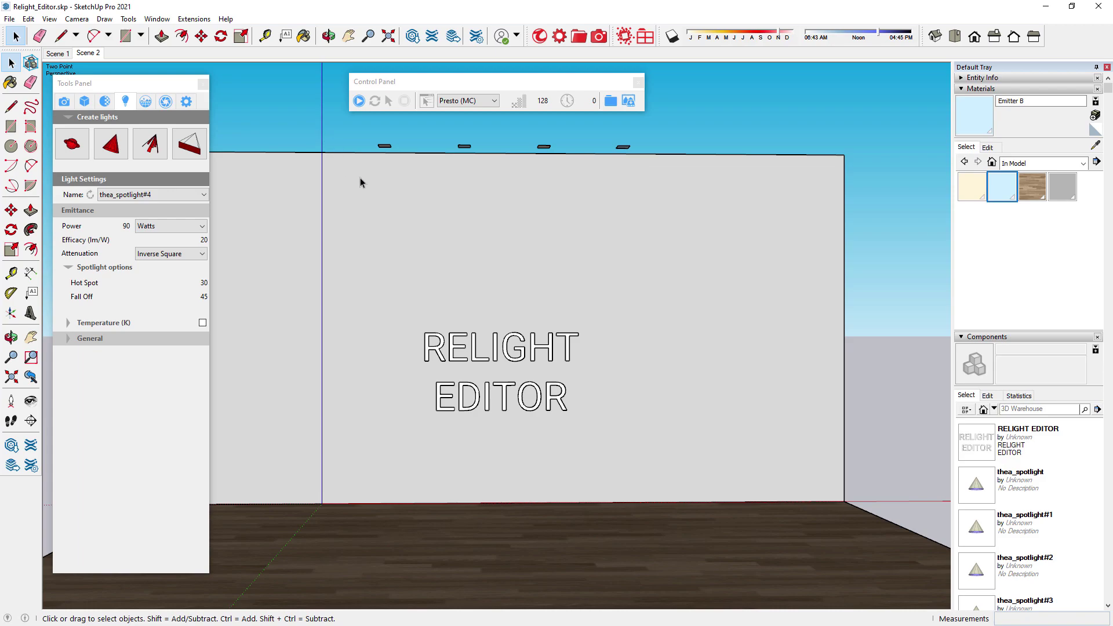
Paint the ceiling light fixtures with the Emitter A and Emitter B materials
middle_drag(358, 189, 412, 161)
scroll(608, 261, up, 3)
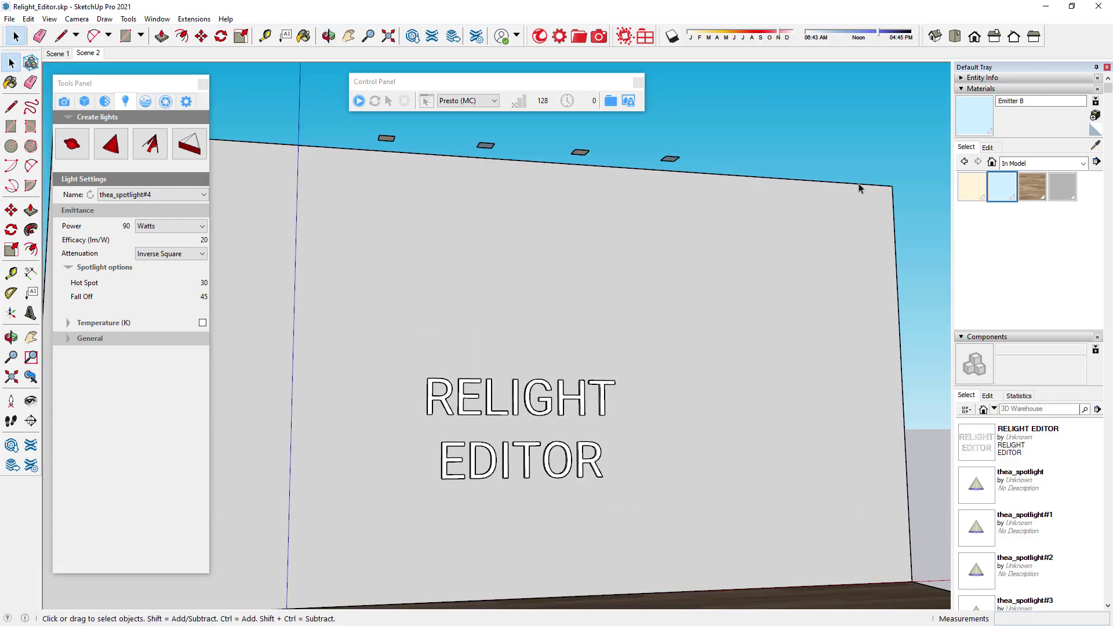
click(975, 189)
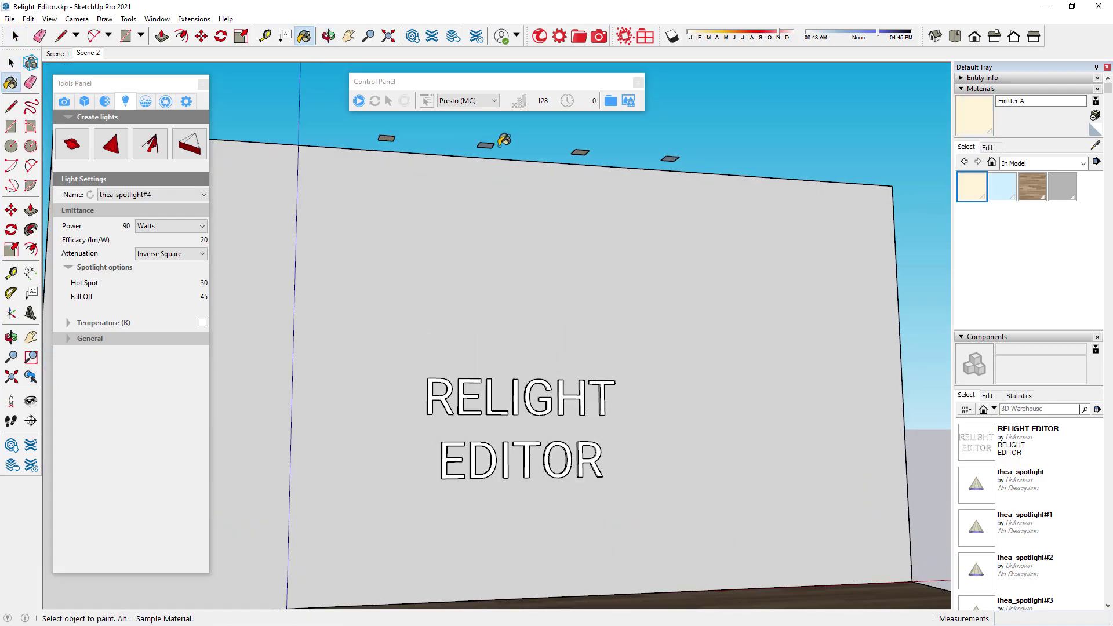
click(1001, 187)
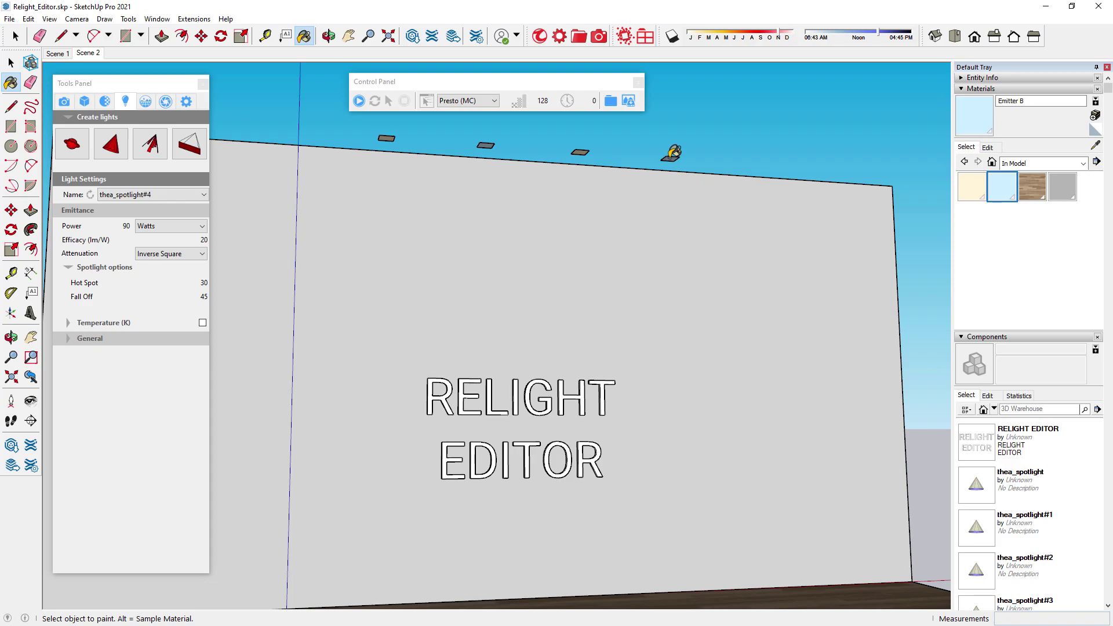
key(space)
Render Scene 2 and toggle the Emitter B group in the Relight list
click(88, 53)
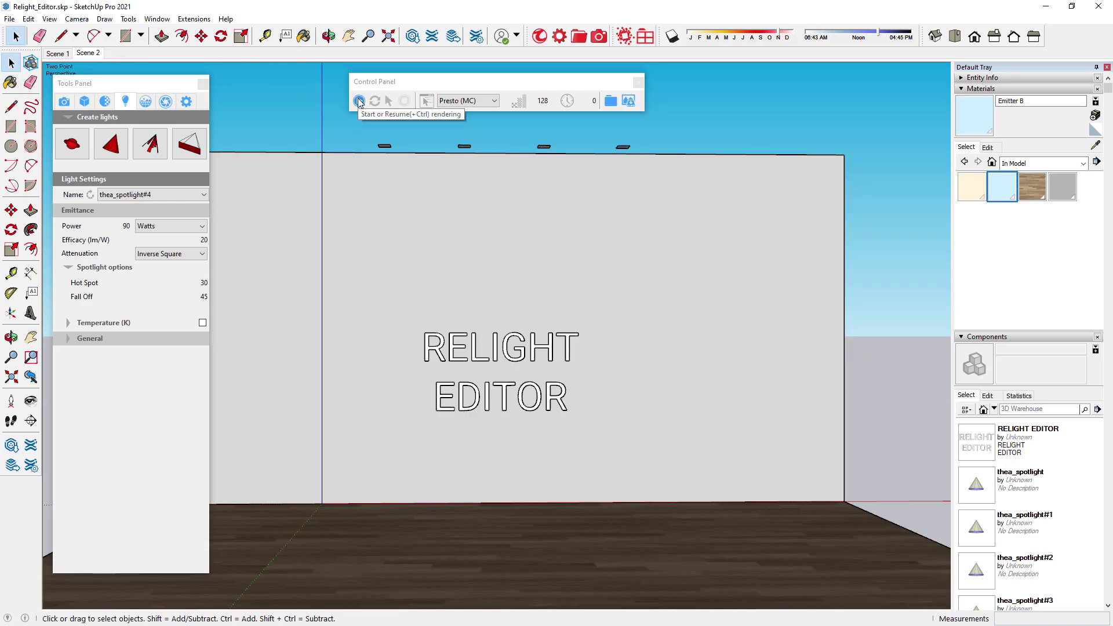
click(359, 101)
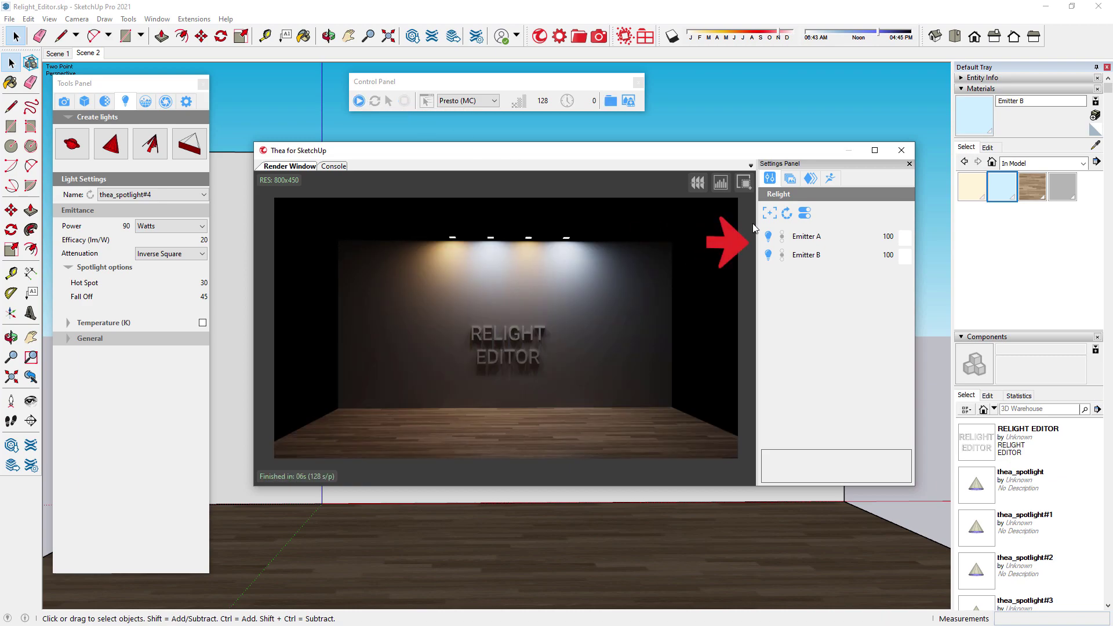
click(781, 237)
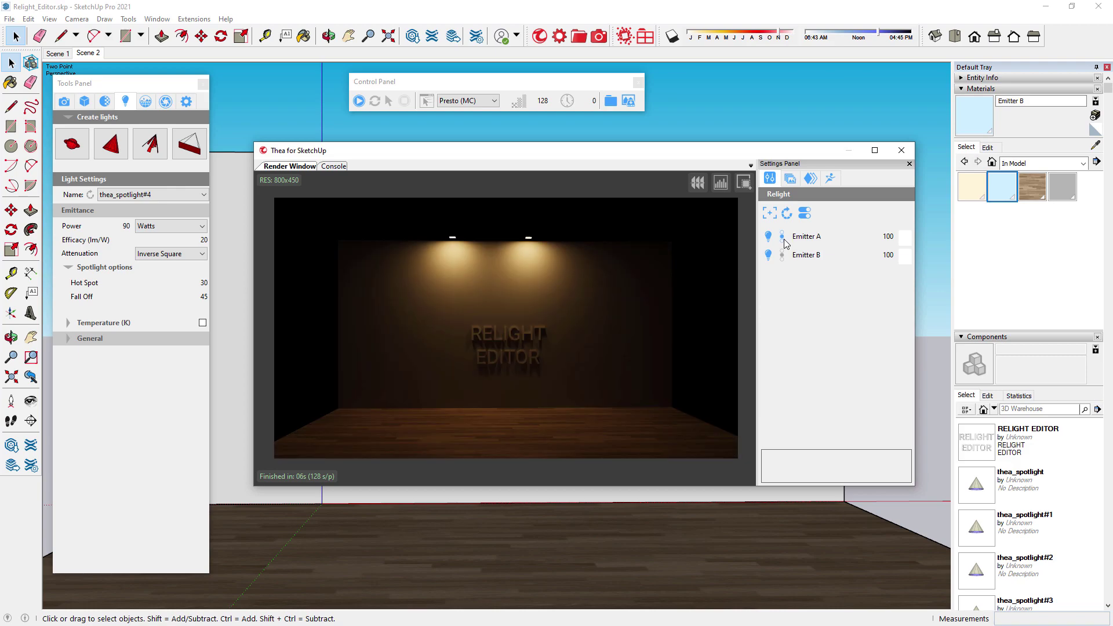
click(782, 255)
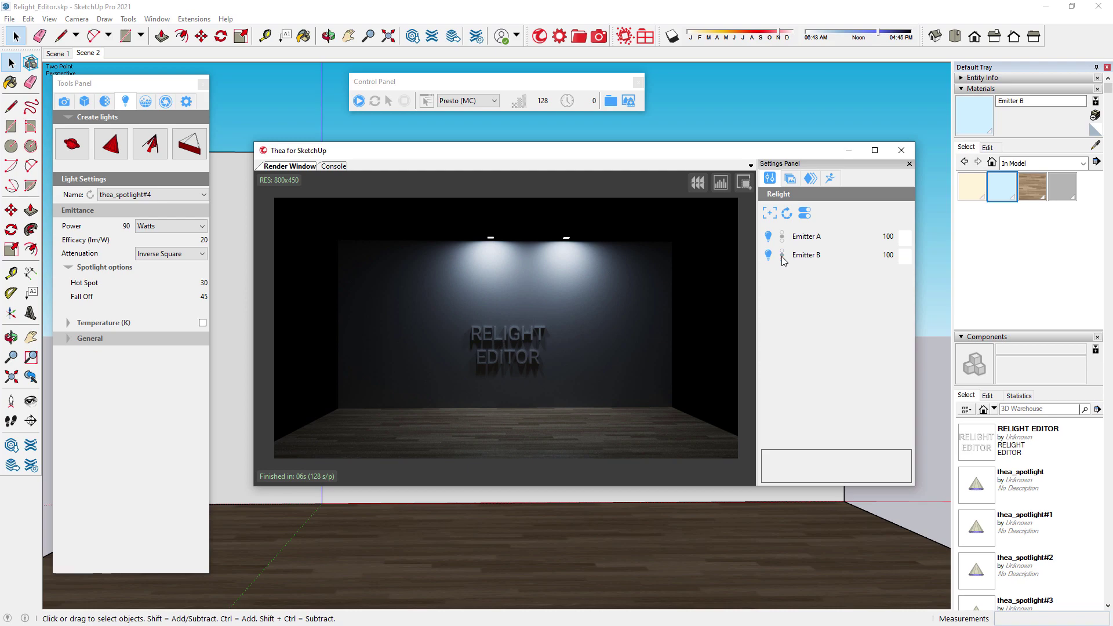
Restore both emitter groups, leave in-SketchUp-window rendering, and enable Relight in Presto settings
click(782, 255)
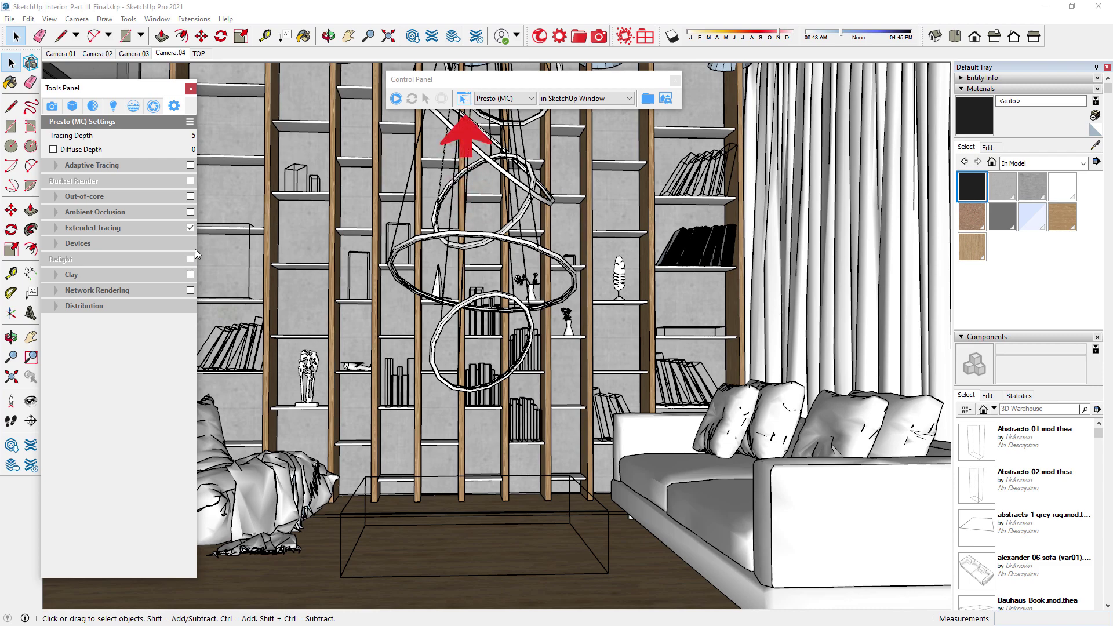
click(397, 98)
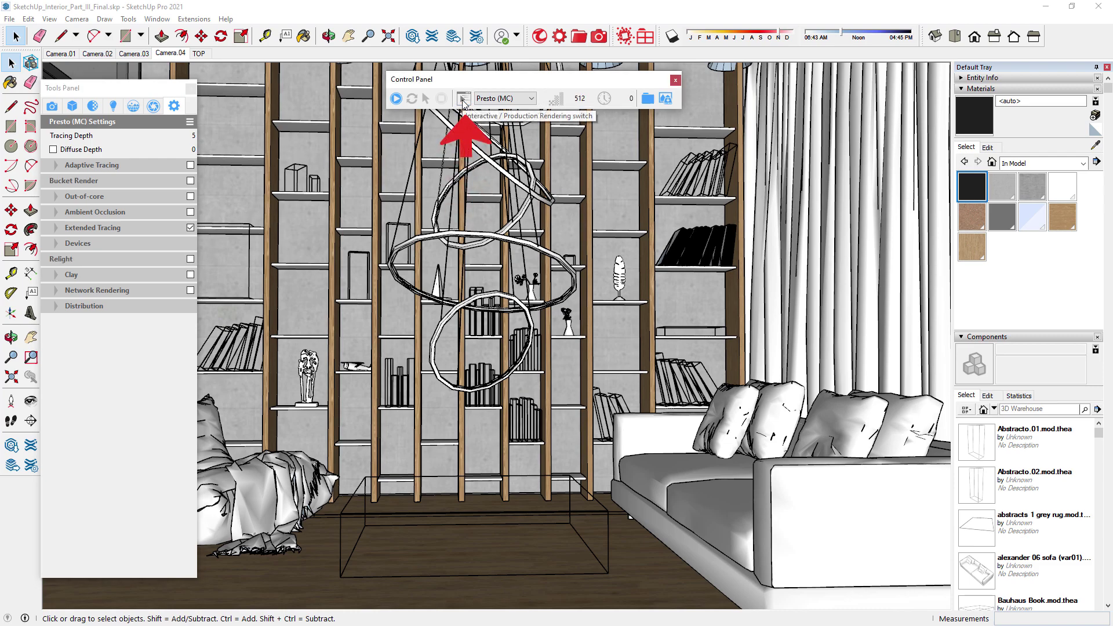
click(190, 260)
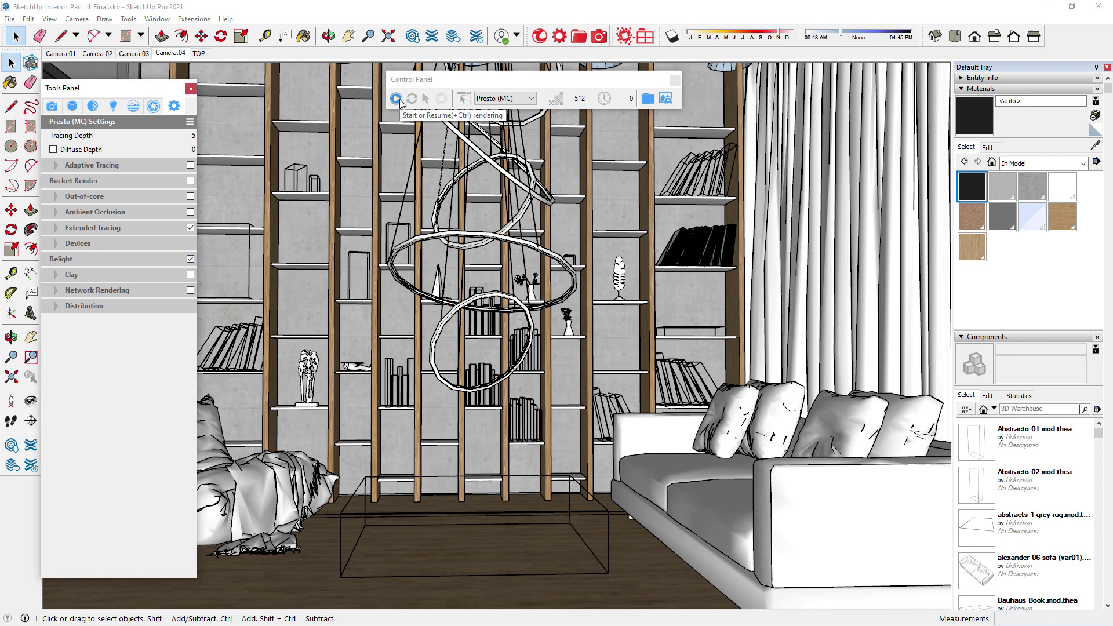
Start the Thea render of the living room view
click(399, 98)
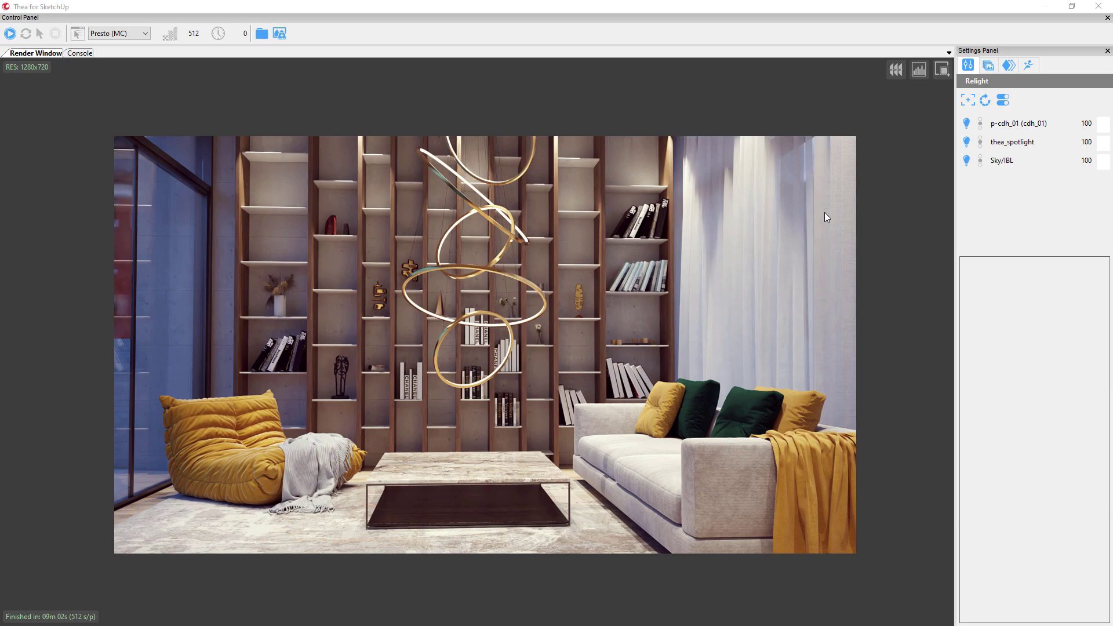
Toggle and solo the chandelier, spotlight and sky lights, then return to full lighting
click(966, 122)
click(967, 142)
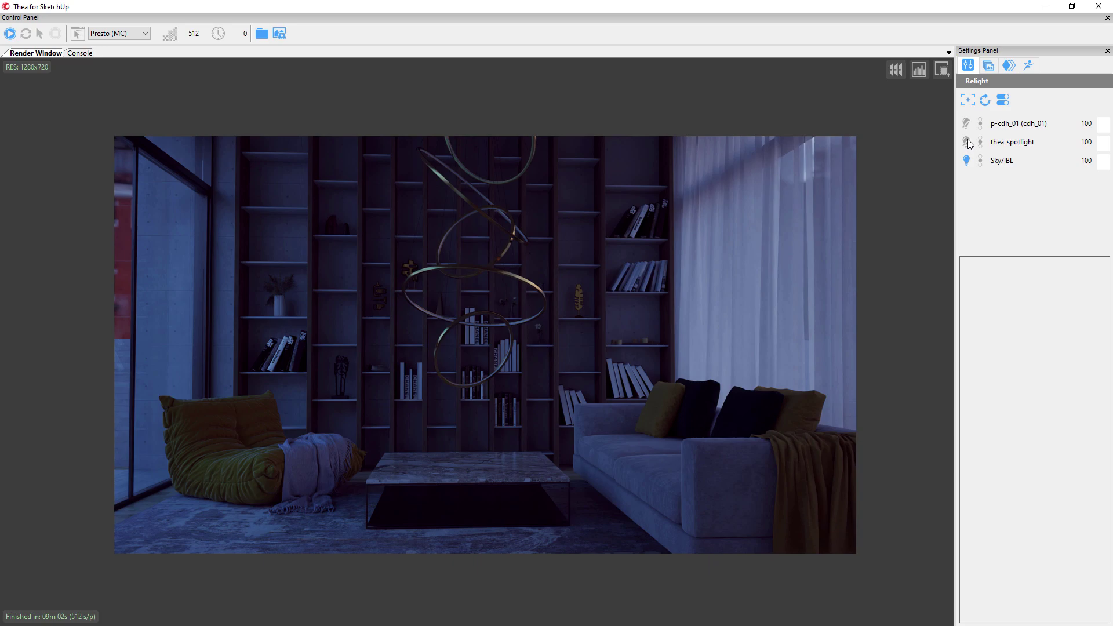
click(967, 122)
click(967, 123)
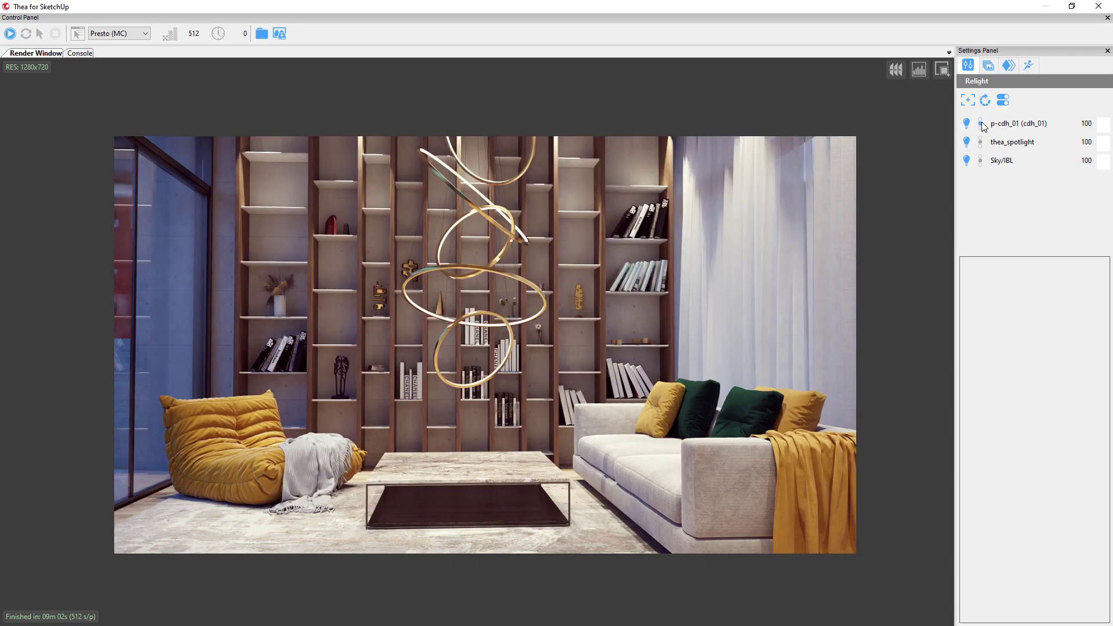
click(980, 124)
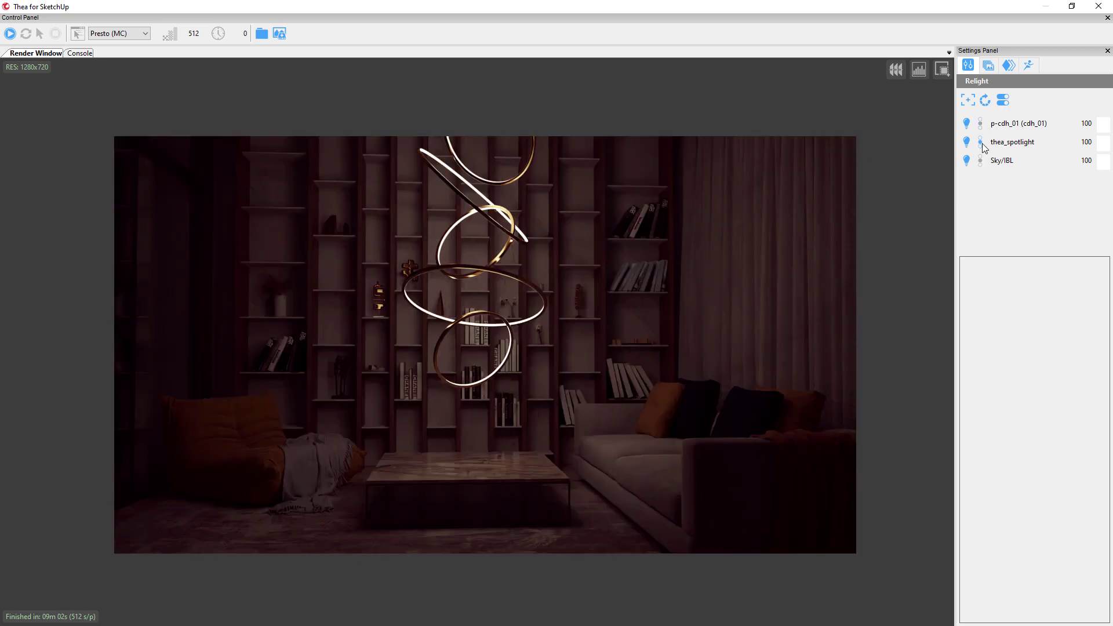
click(980, 143)
click(980, 161)
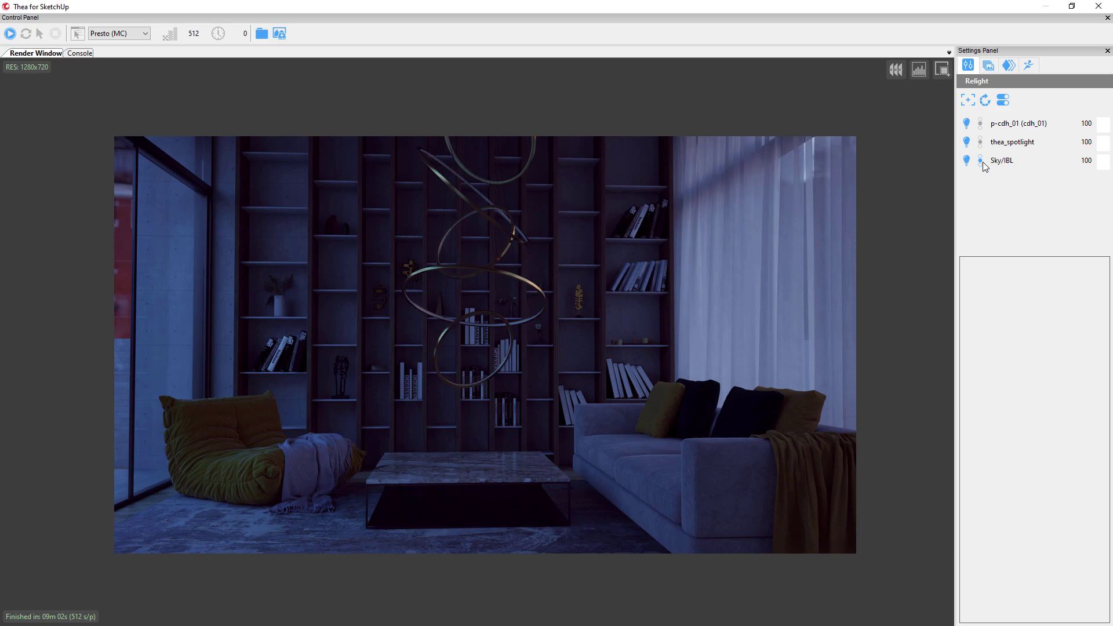
click(981, 161)
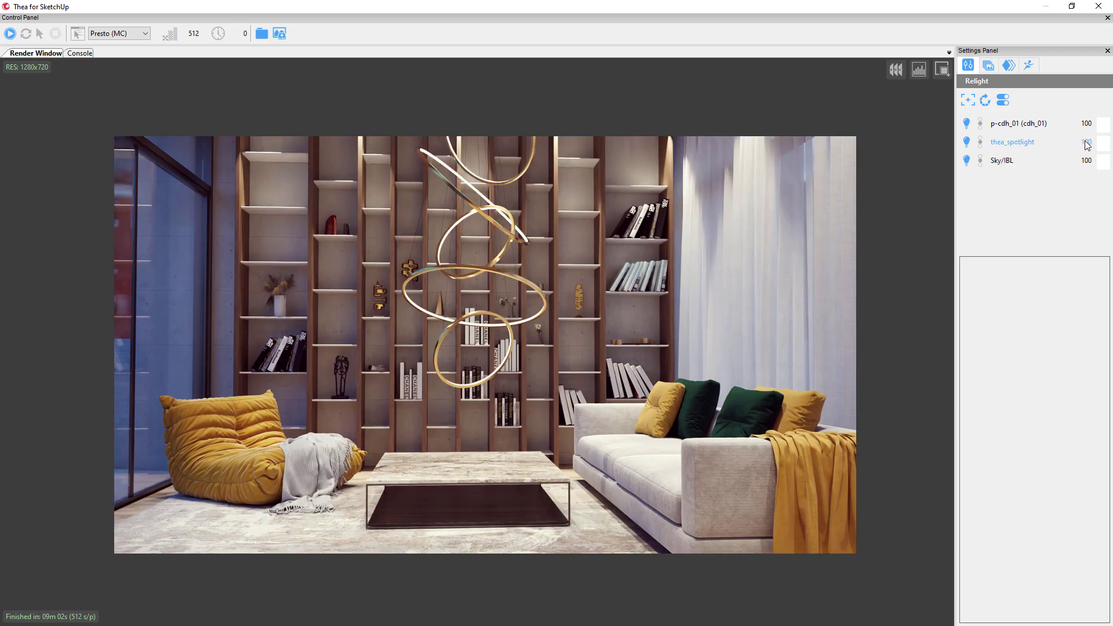
Dim thea_spotlight to 60 and tint it magenta
drag(1086, 145, 1028, 150)
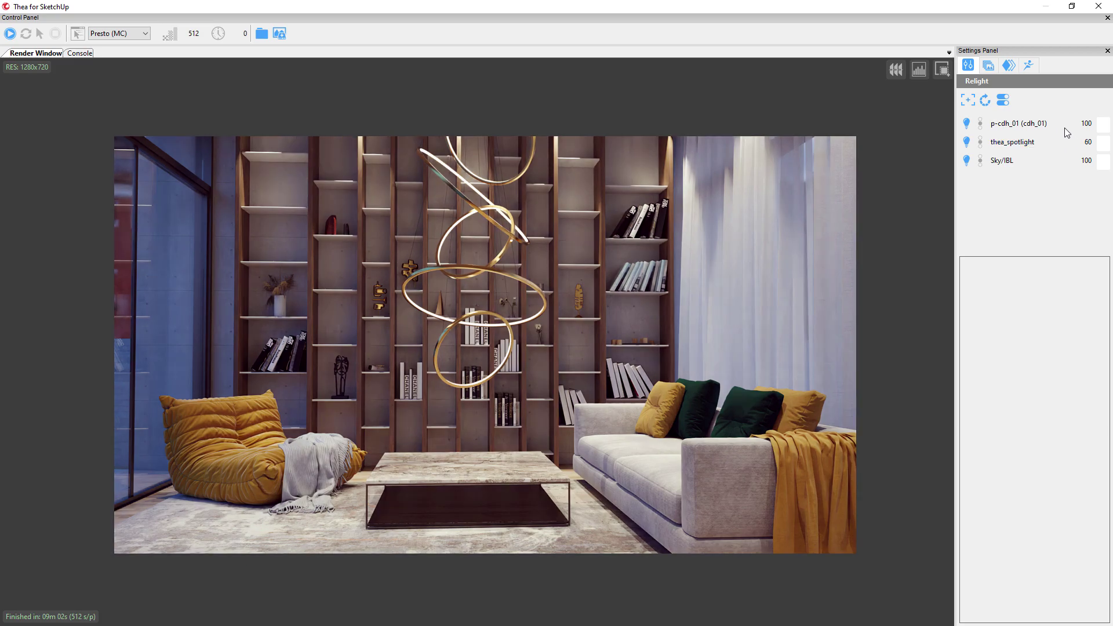
click(1103, 143)
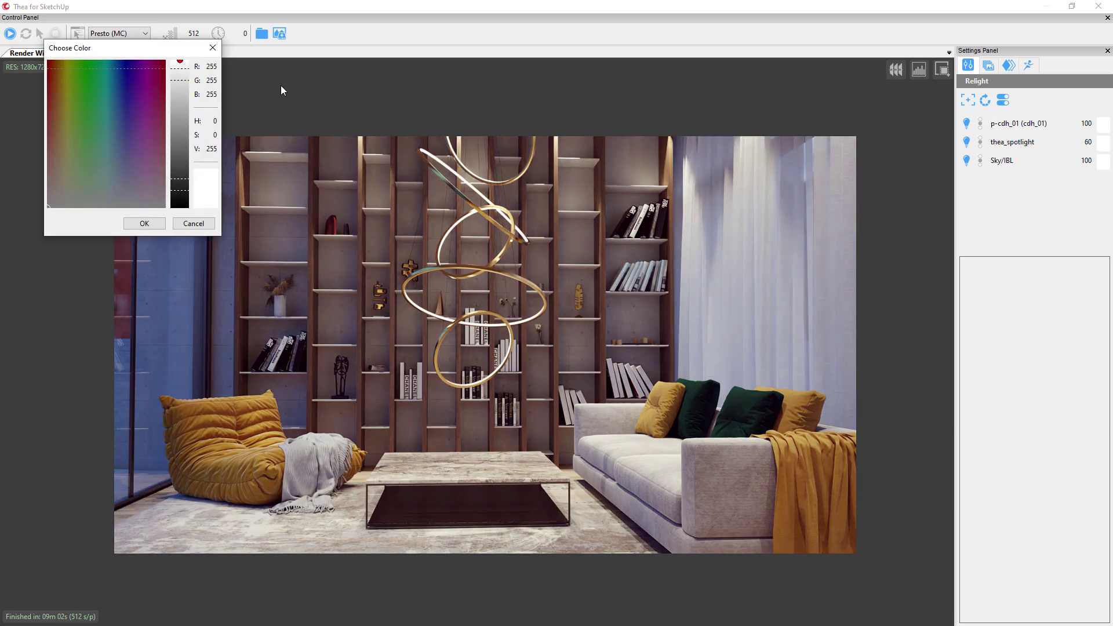
click(142, 86)
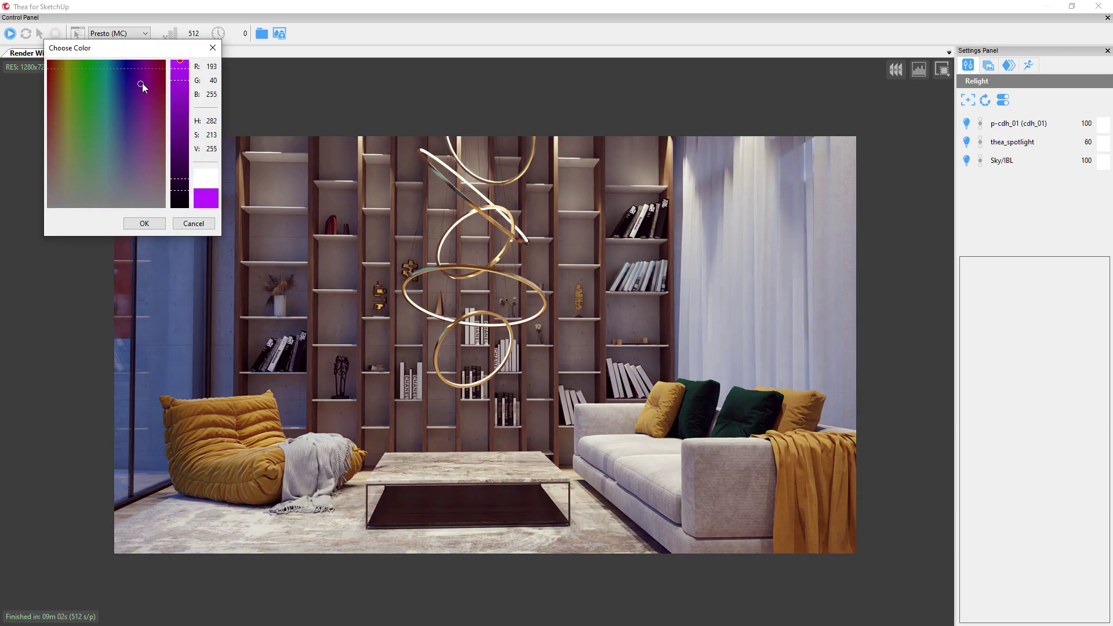
click(180, 84)
click(145, 223)
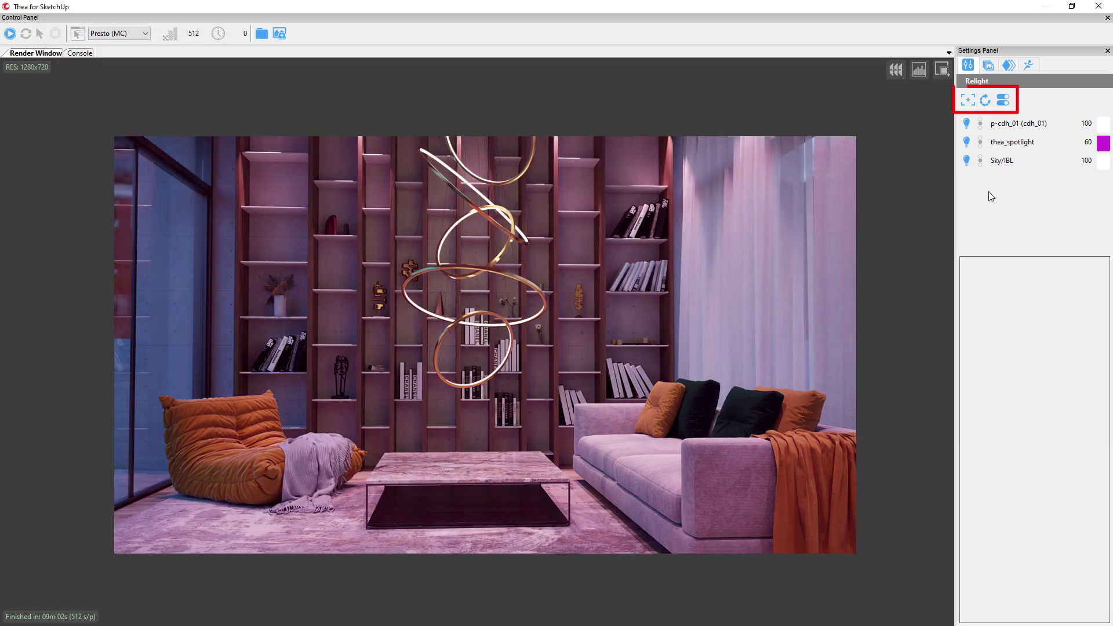
Reset relight strengths, snapshot the lighting, and set p-cdh_01 to 400
click(969, 100)
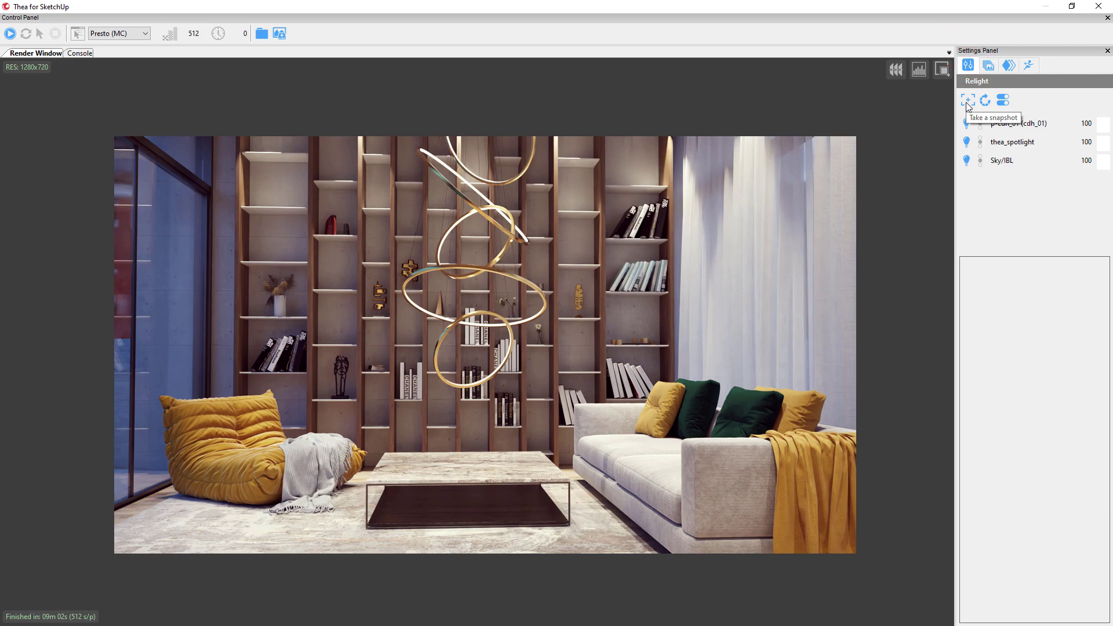
click(966, 142)
double_click(1086, 123)
text(400)
key(Return)
Set thea_spotlight to 50 and take snapshots of the brighter and dark lighting
click(968, 101)
click(967, 123)
click(965, 142)
double_click(1085, 142)
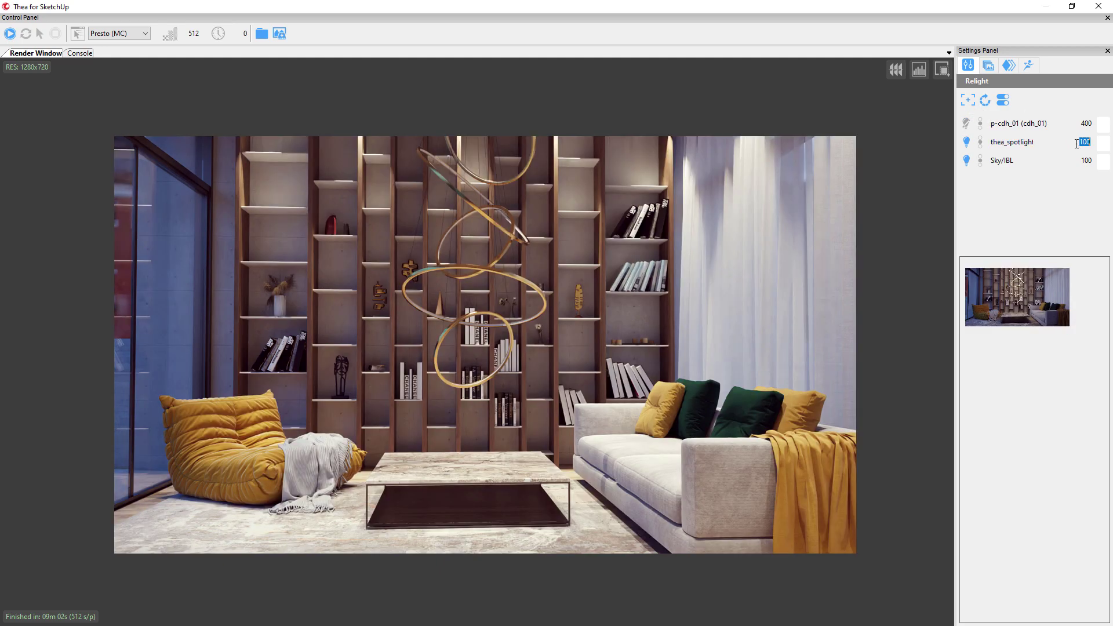
text(50)
key(Return)
click(966, 141)
click(968, 101)
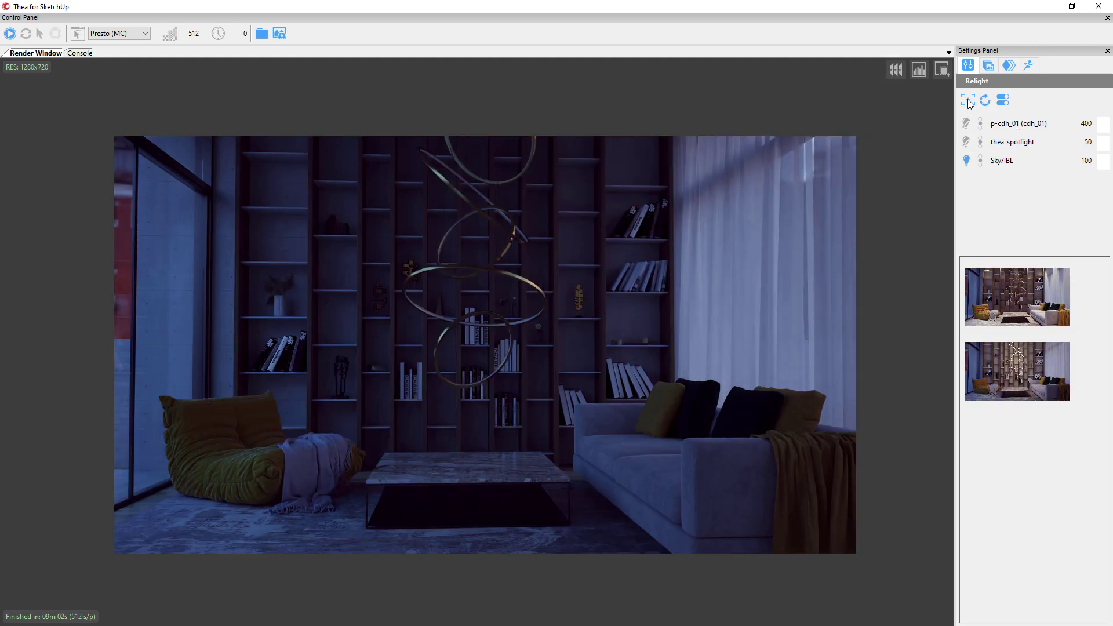
click(969, 100)
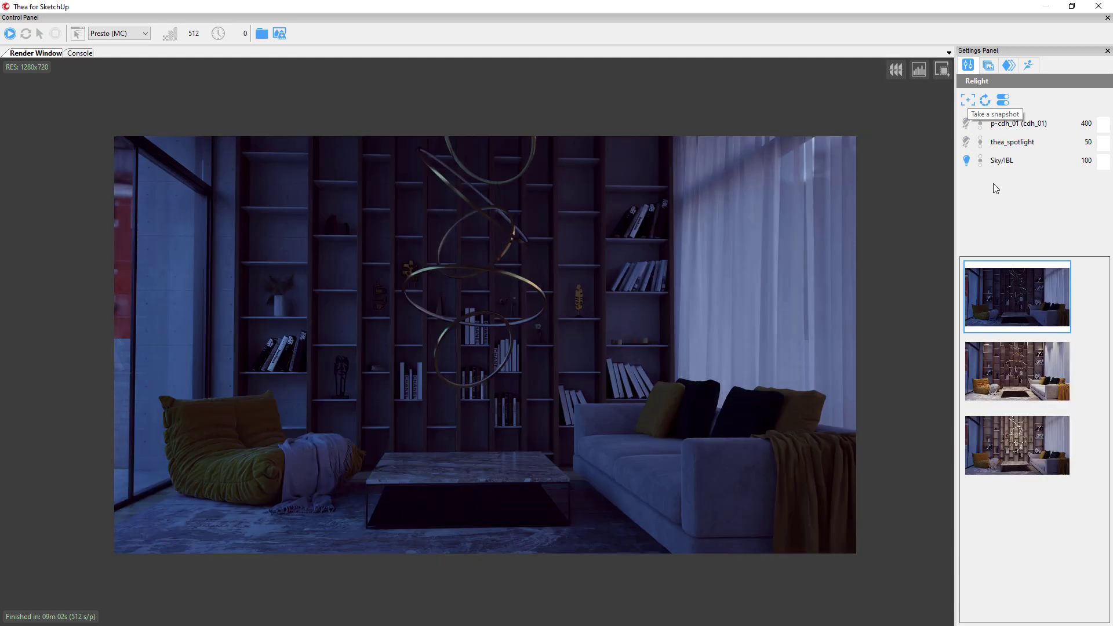
Recall the lamp-lit and original snapshots, then reset lamp strengths to defaults
click(1009, 369)
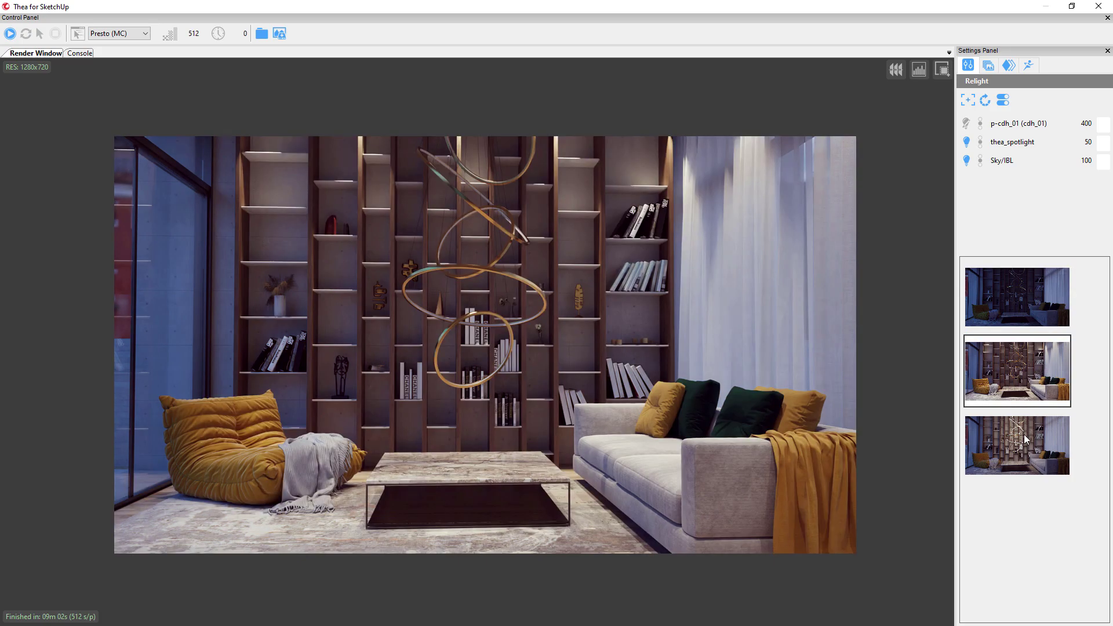
click(1026, 440)
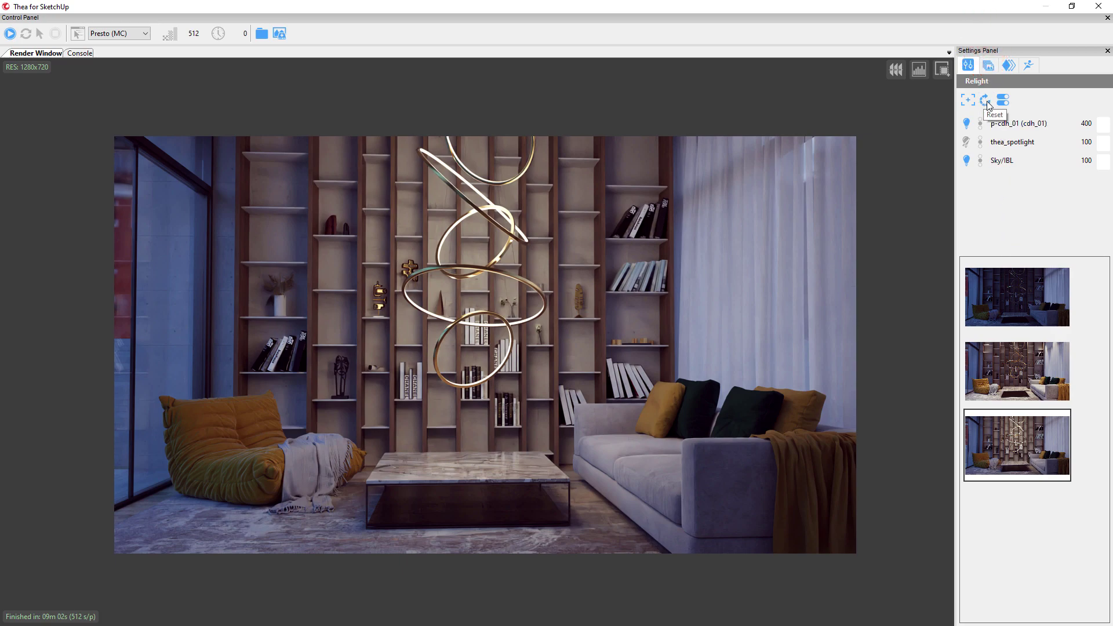
click(985, 102)
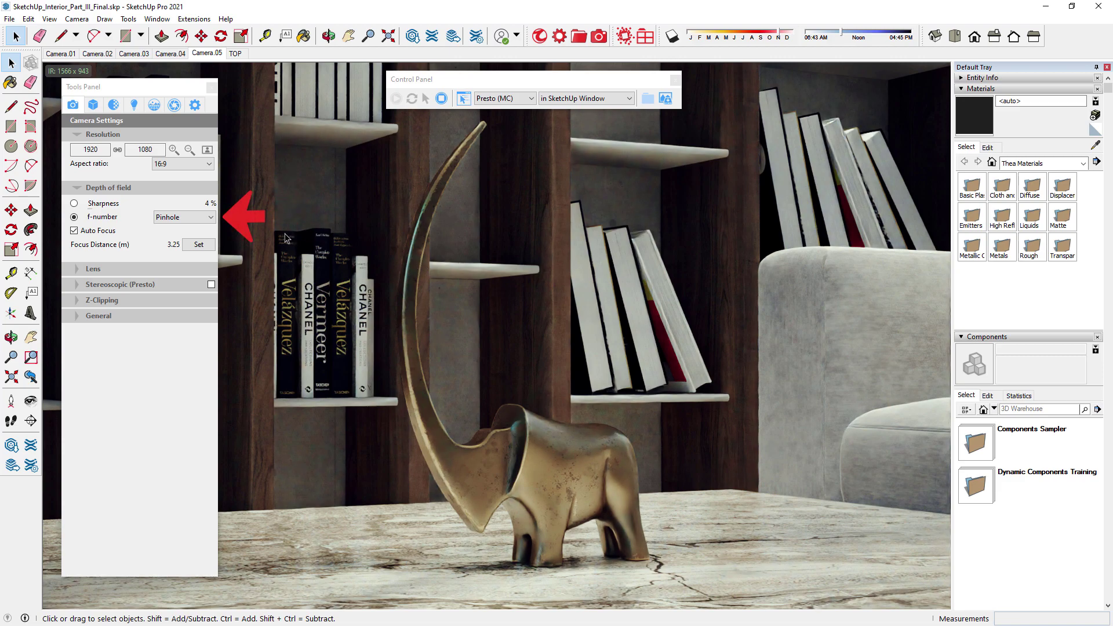
Set the f-number to 2.8 and auto-focus on the elephant figurine
click(194, 216)
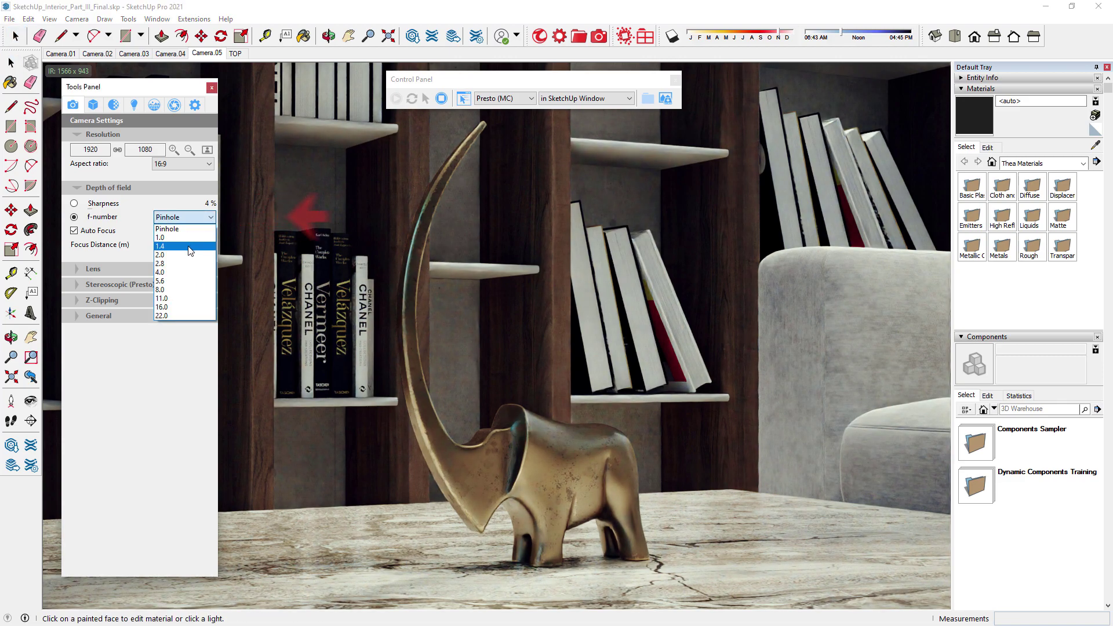
click(184, 263)
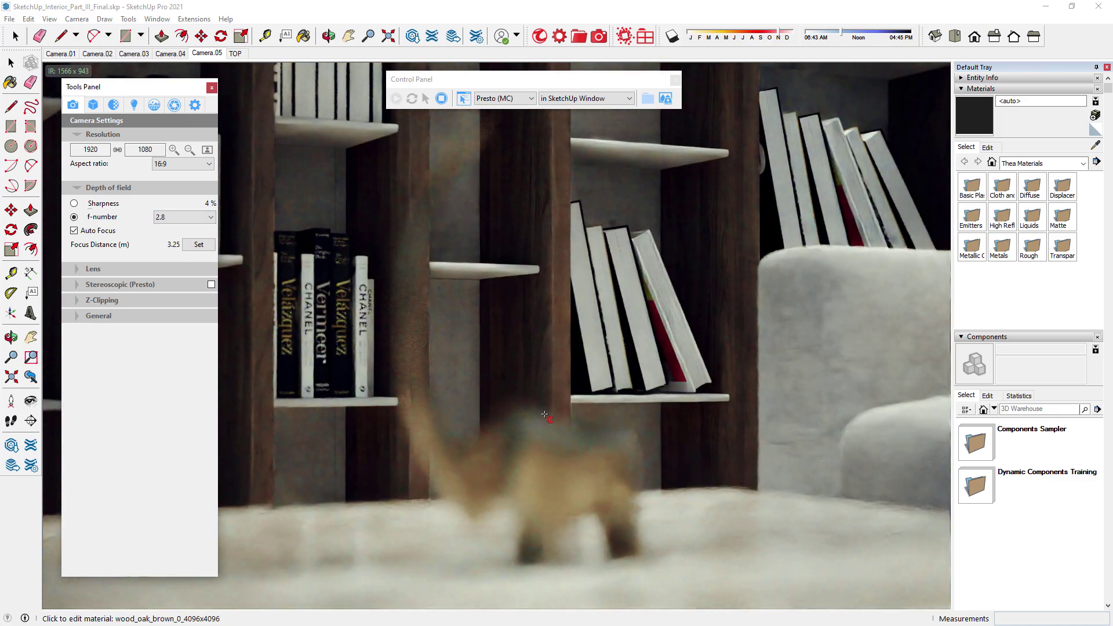
middle_drag(546, 441, 543, 383)
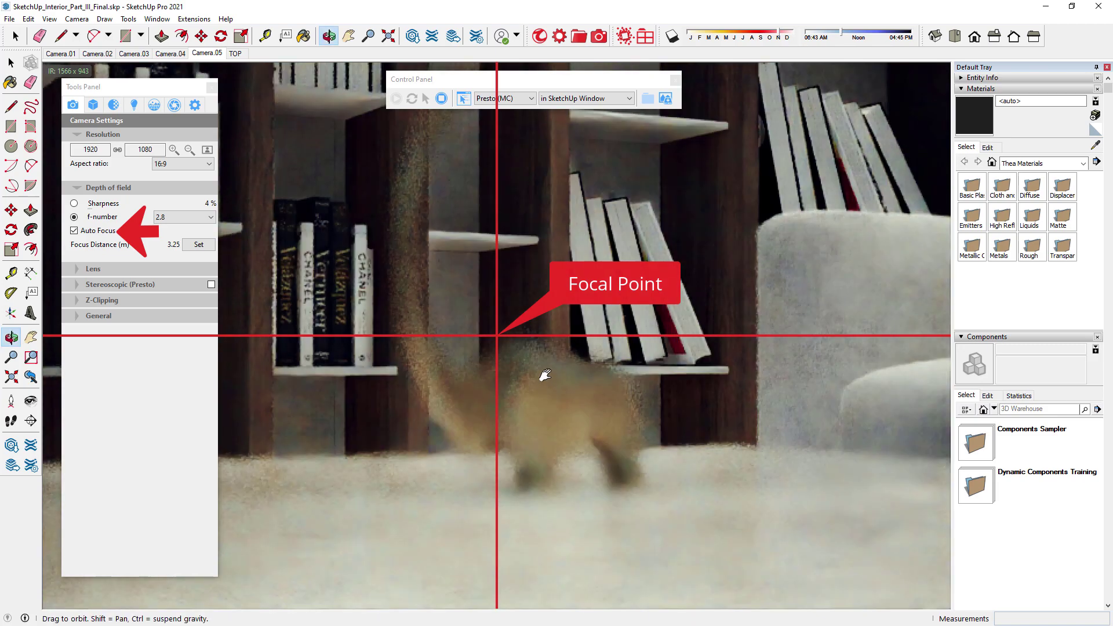
click(543, 383)
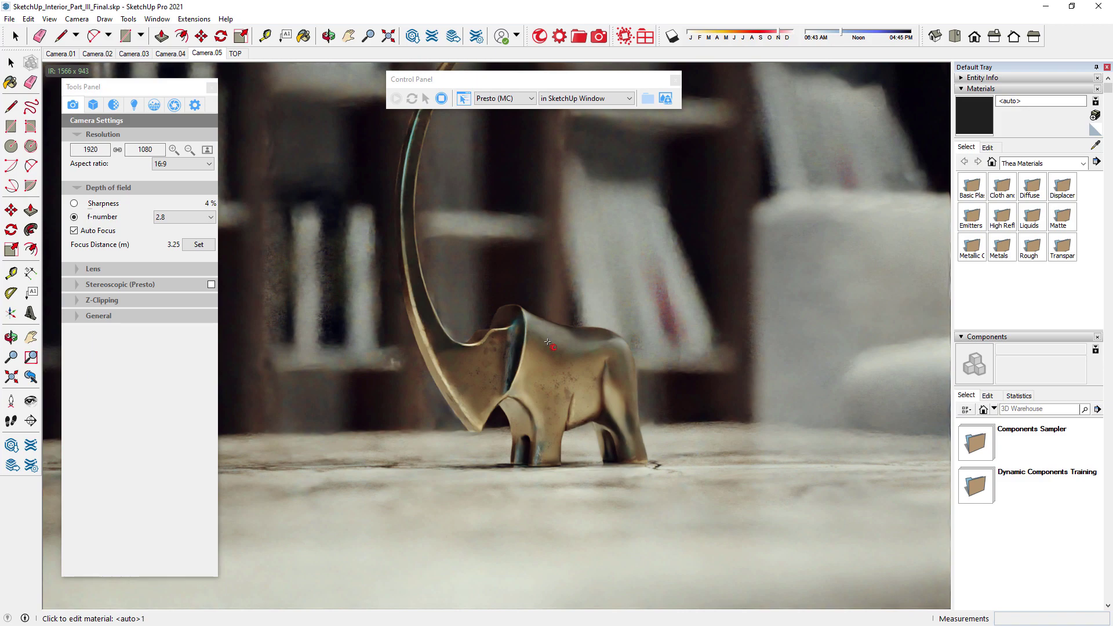
Turn off Auto Focus and set the focus distance by picking the elephant figurine
click(74, 231)
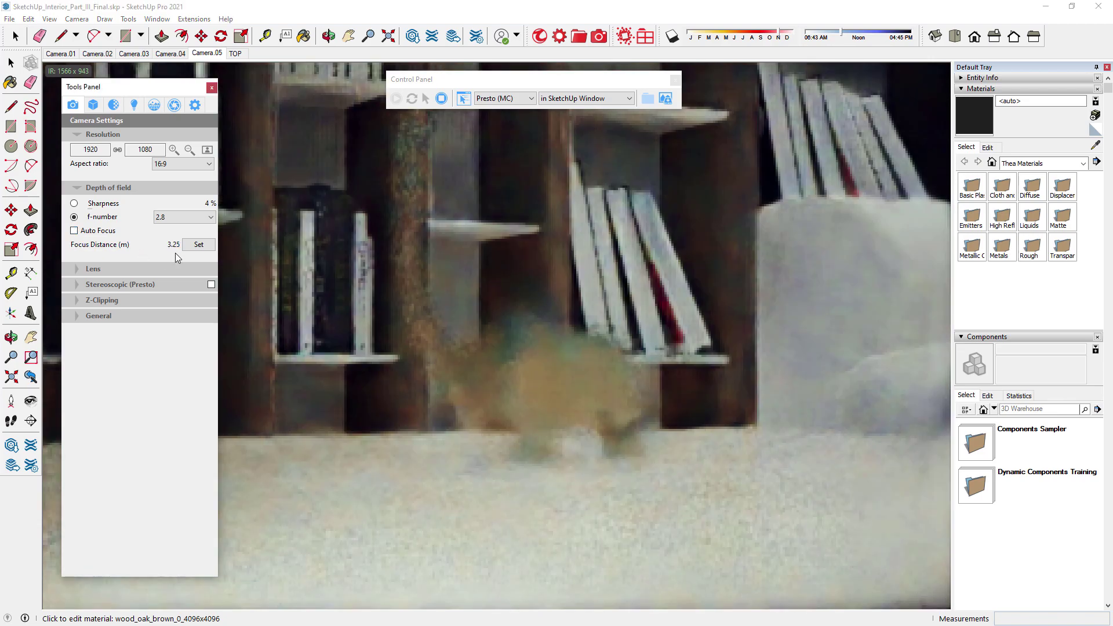
middle_drag(574, 261, 574, 304)
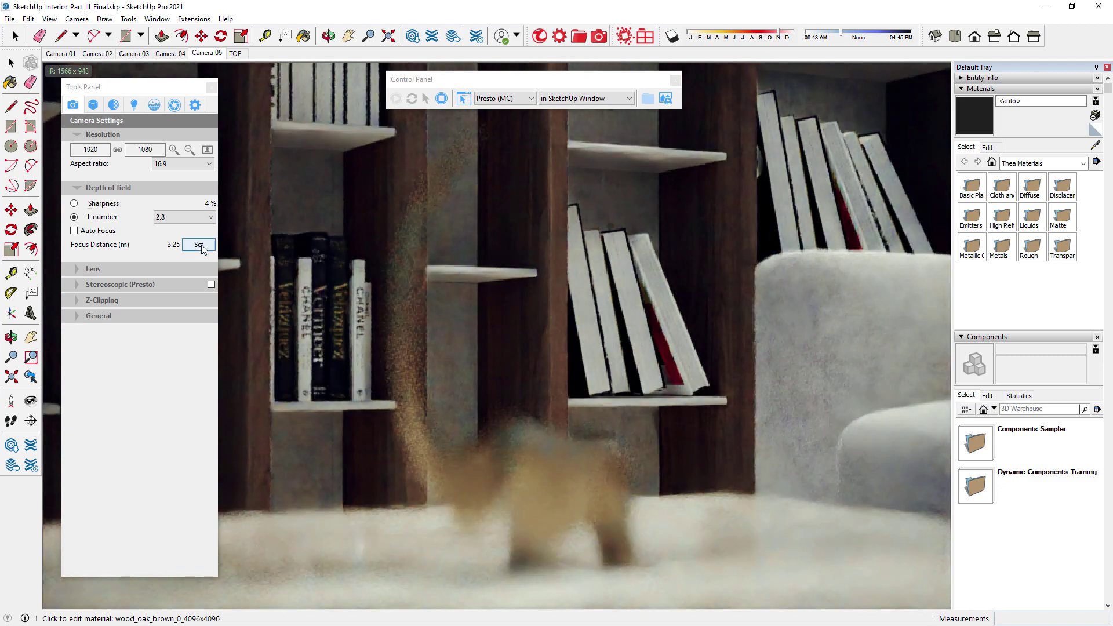
click(200, 246)
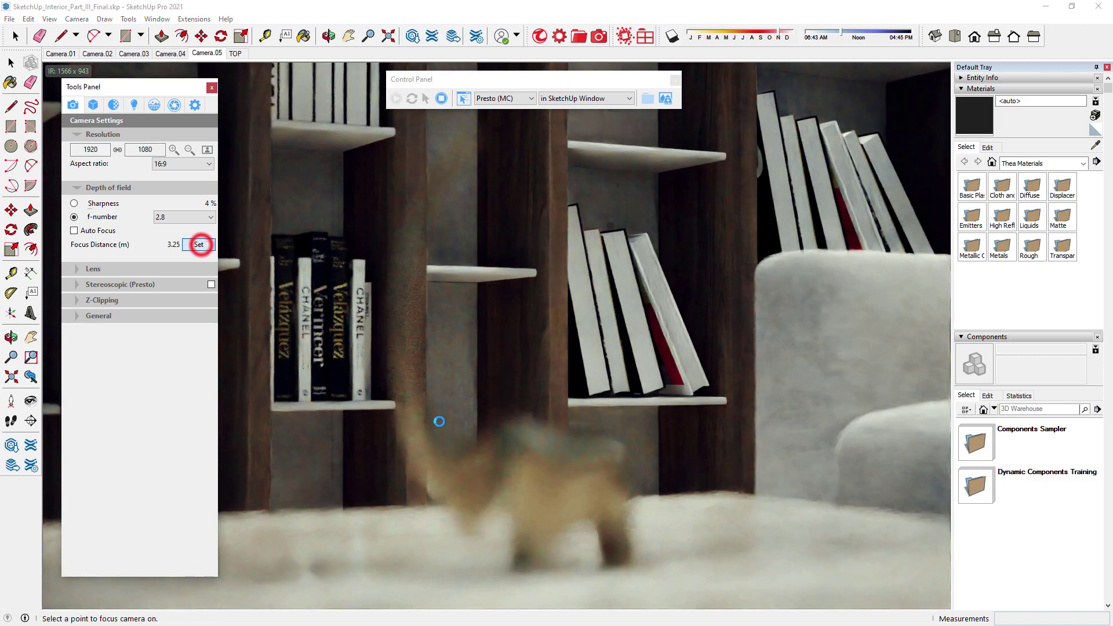
click(539, 471)
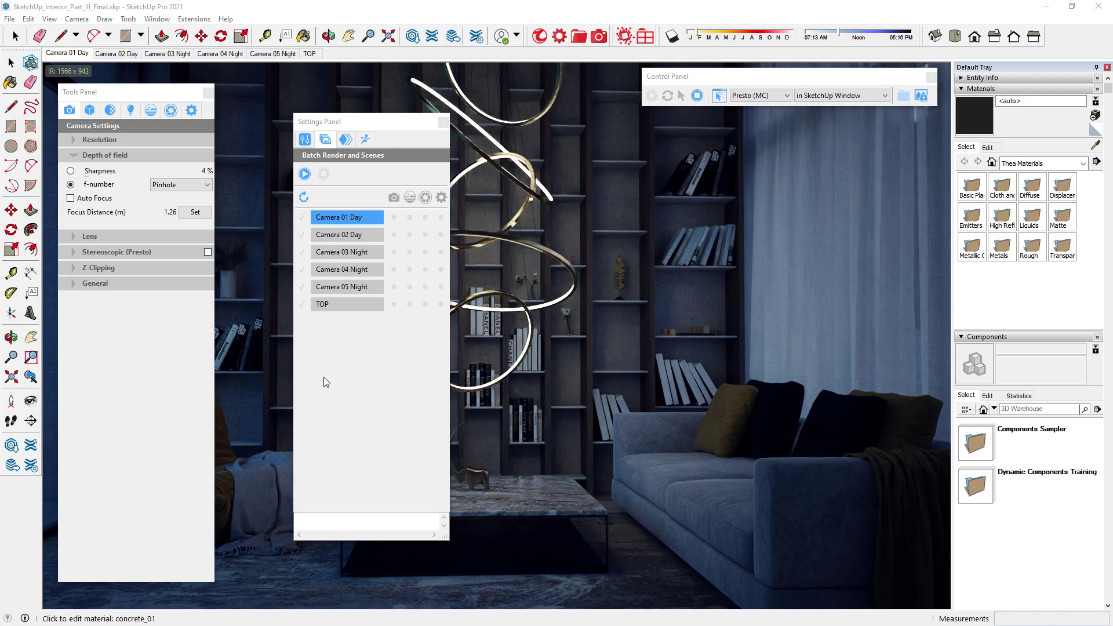
Set Display Settings to ISO 100, shutter 150, and the Intel denoiser
click(170, 110)
click(88, 144)
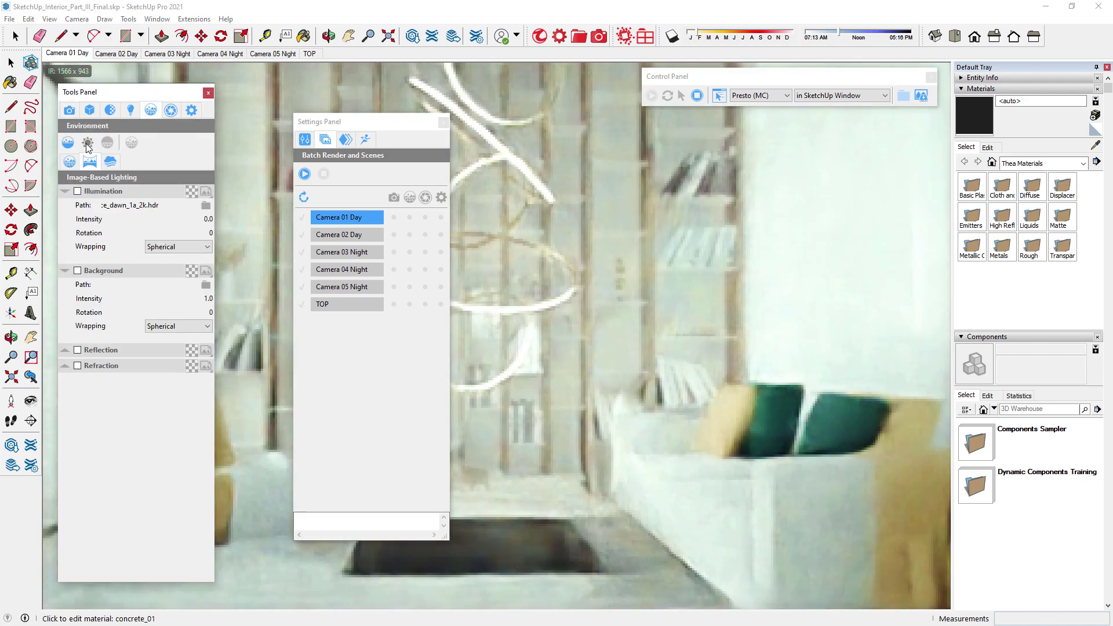
click(191, 110)
text(1)
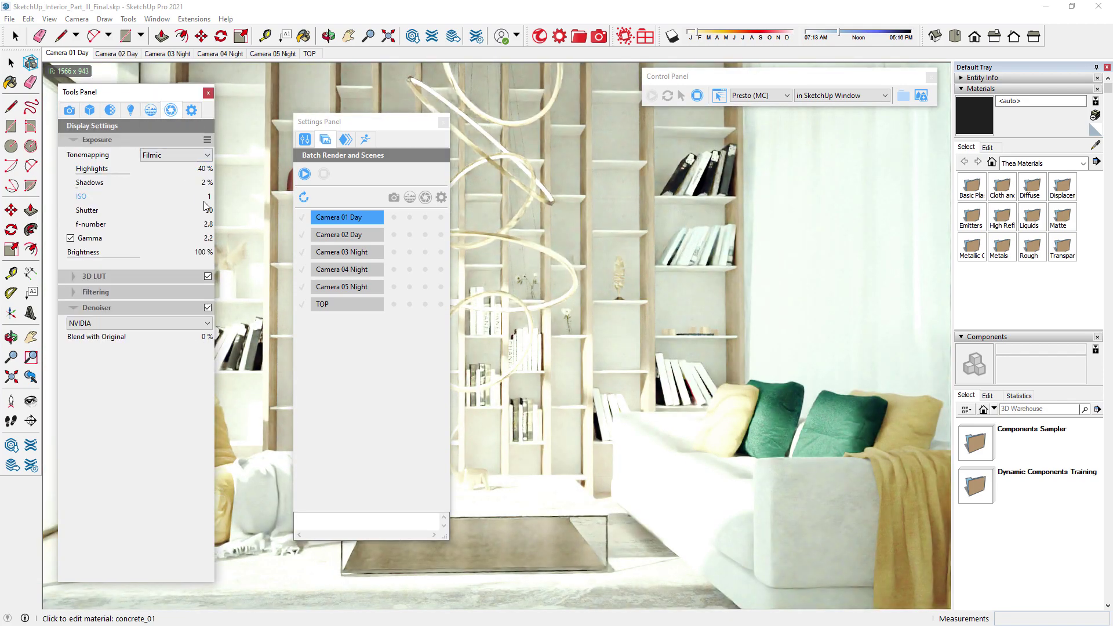
text(0)
click(207, 209)
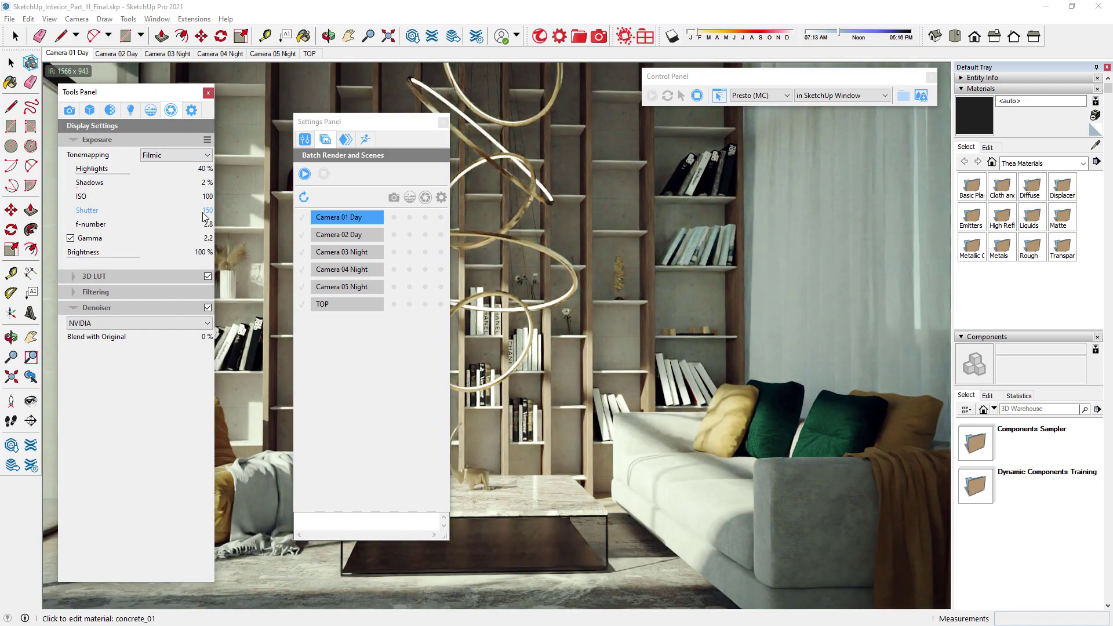
click(139, 322)
click(104, 337)
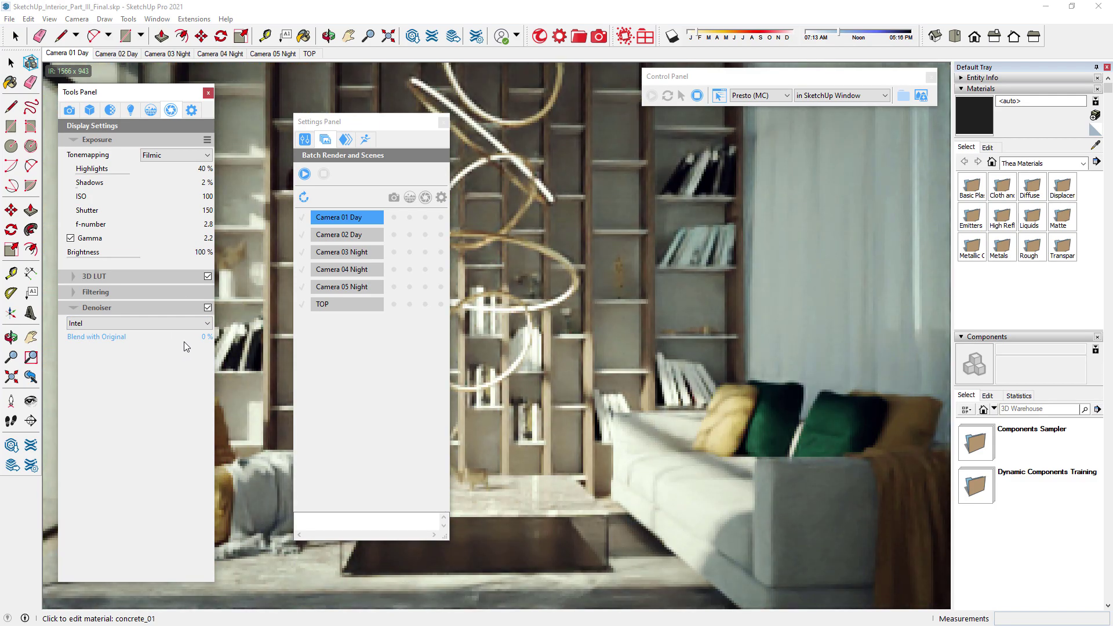
Store display and camera settings for Camera 01 Day in Batch Render and Scenes
click(425, 218)
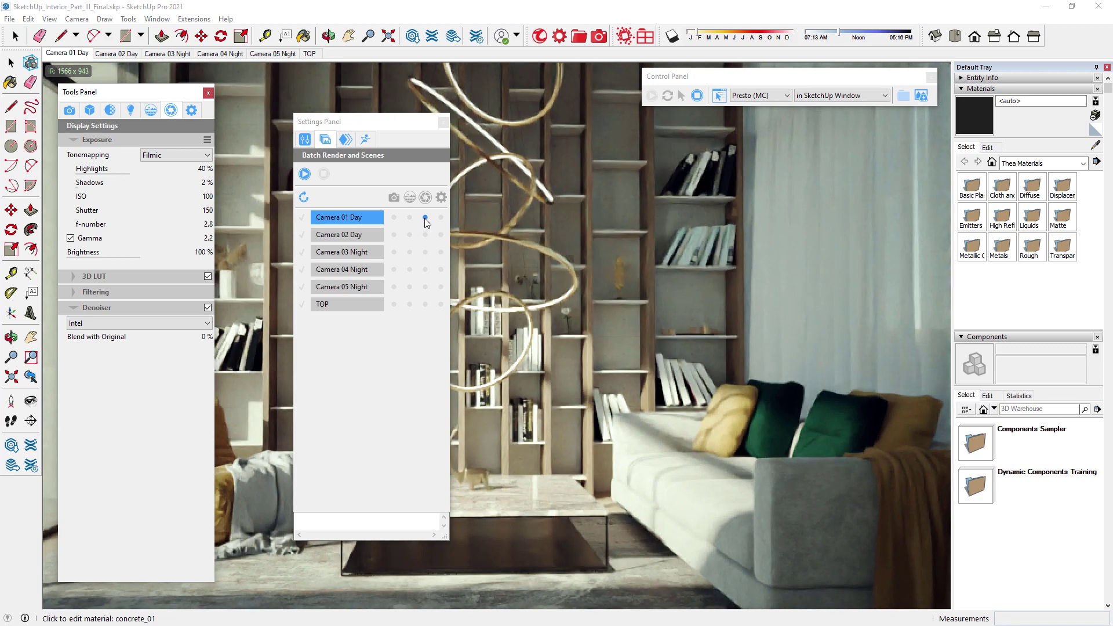
click(425, 218)
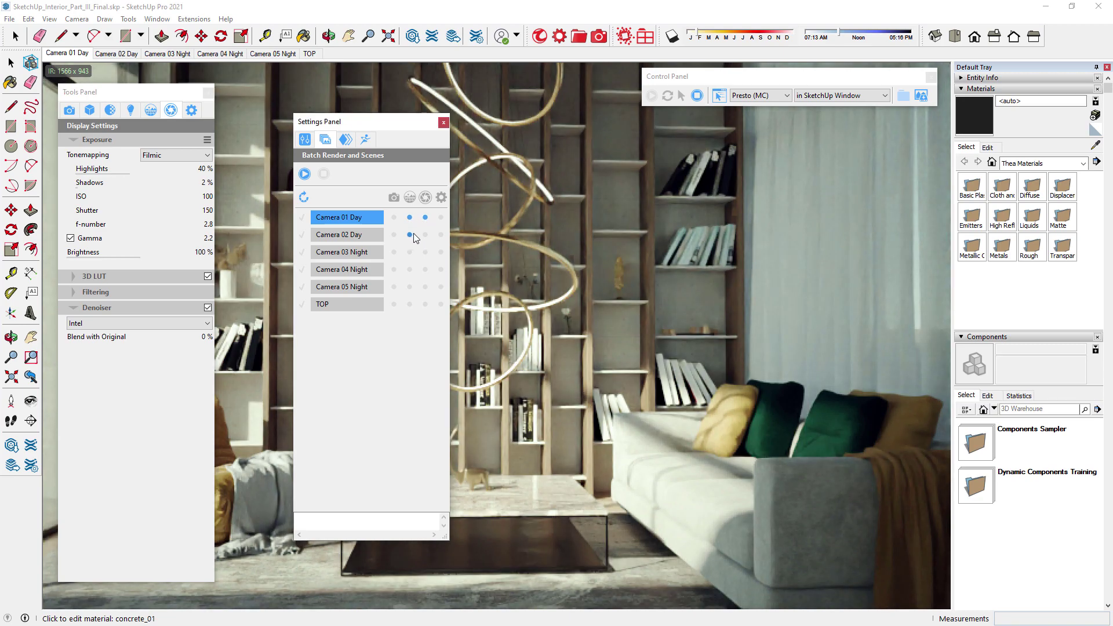
click(70, 110)
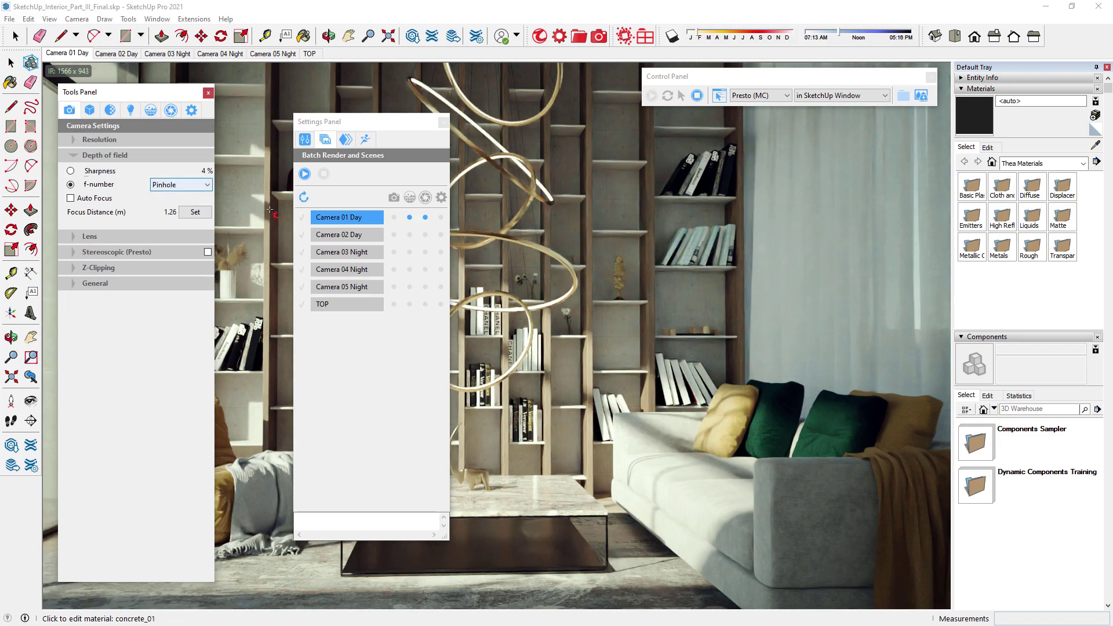
click(394, 217)
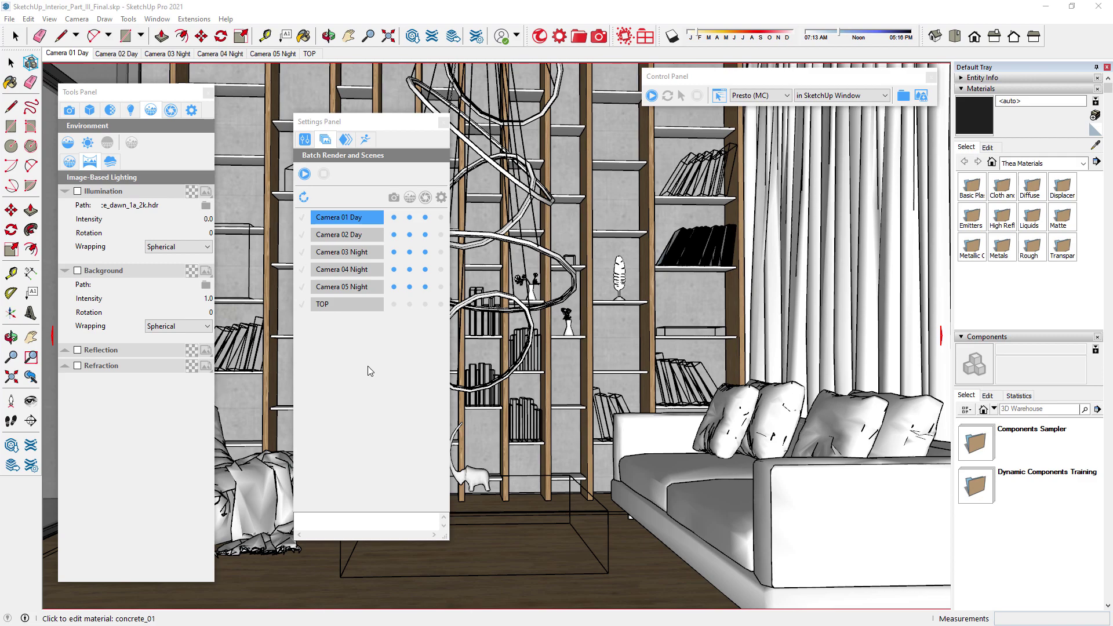
Tick Camera 01 Day through Camera 05 Night for batch rendering, leaving TOP unticked
click(343, 235)
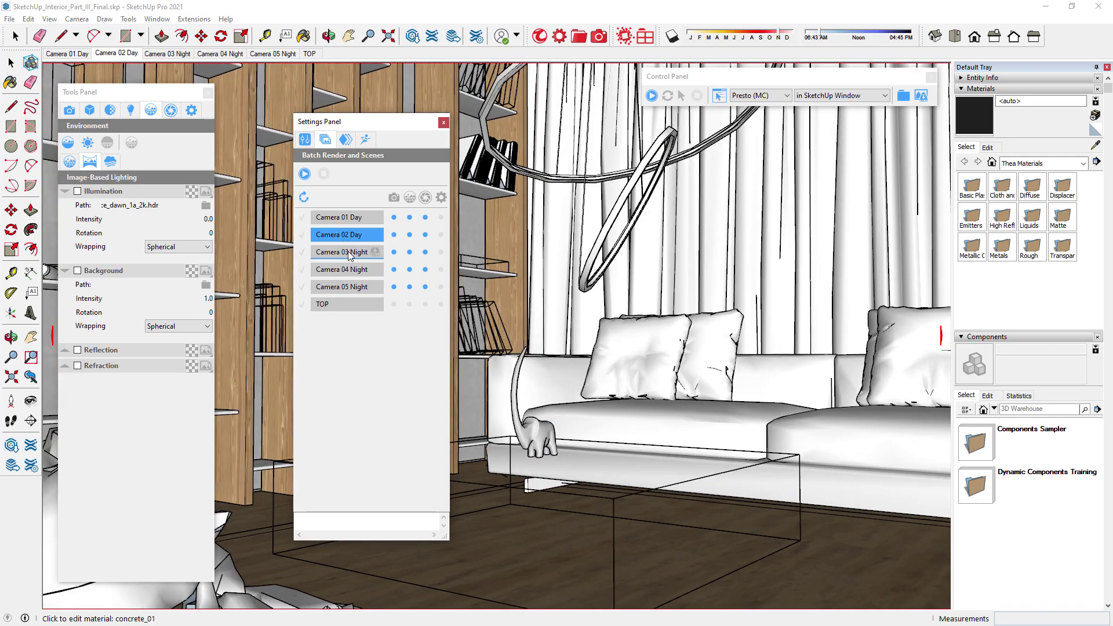
click(344, 253)
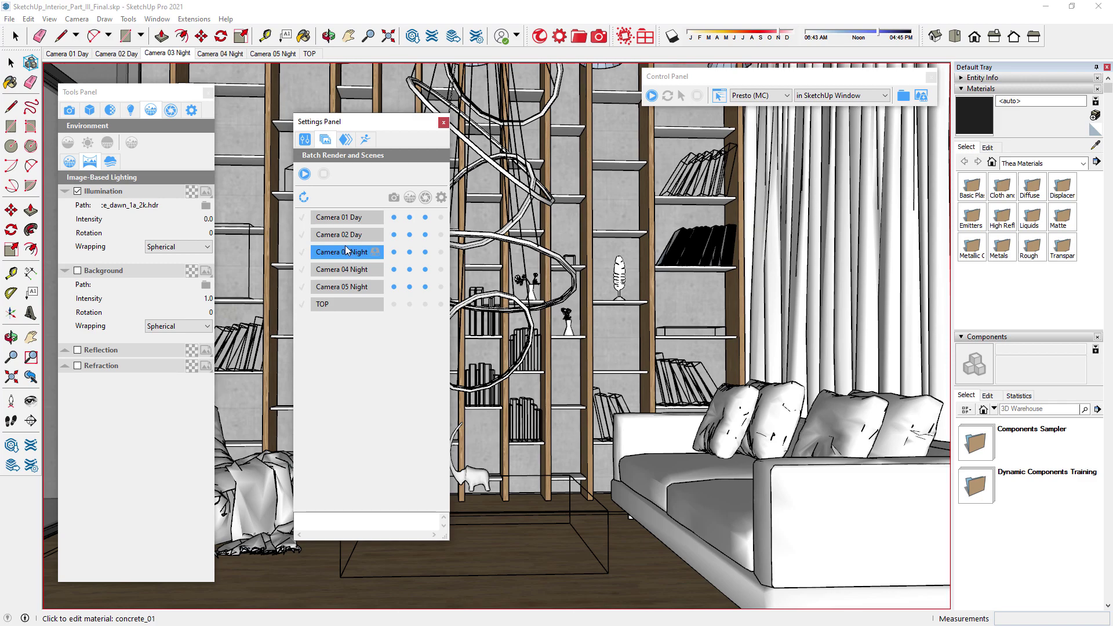
click(302, 218)
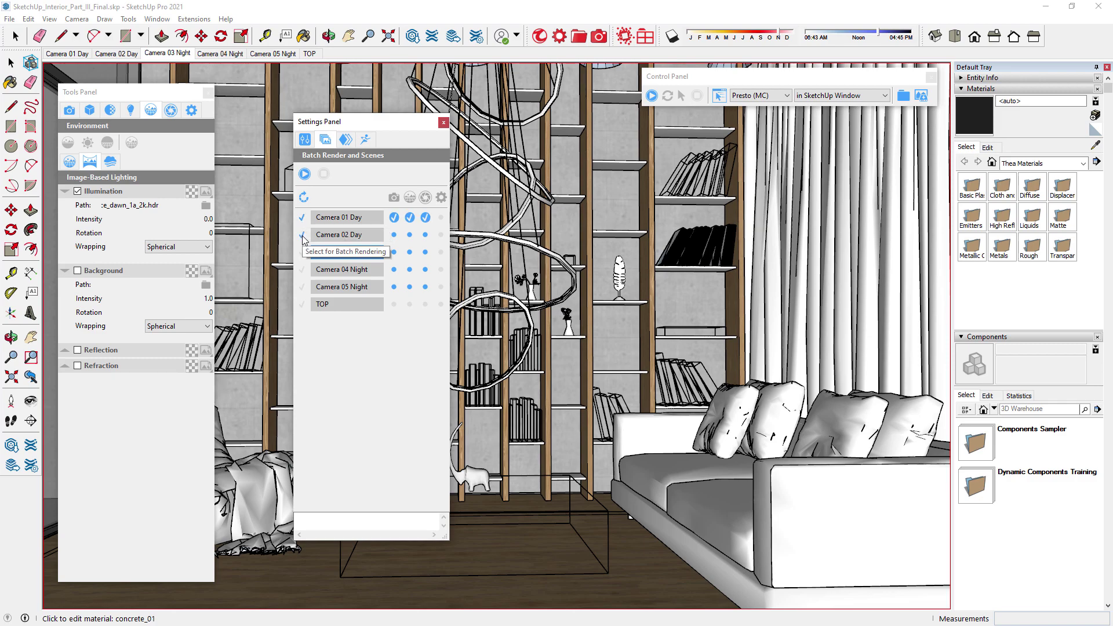
click(302, 236)
click(302, 270)
click(302, 287)
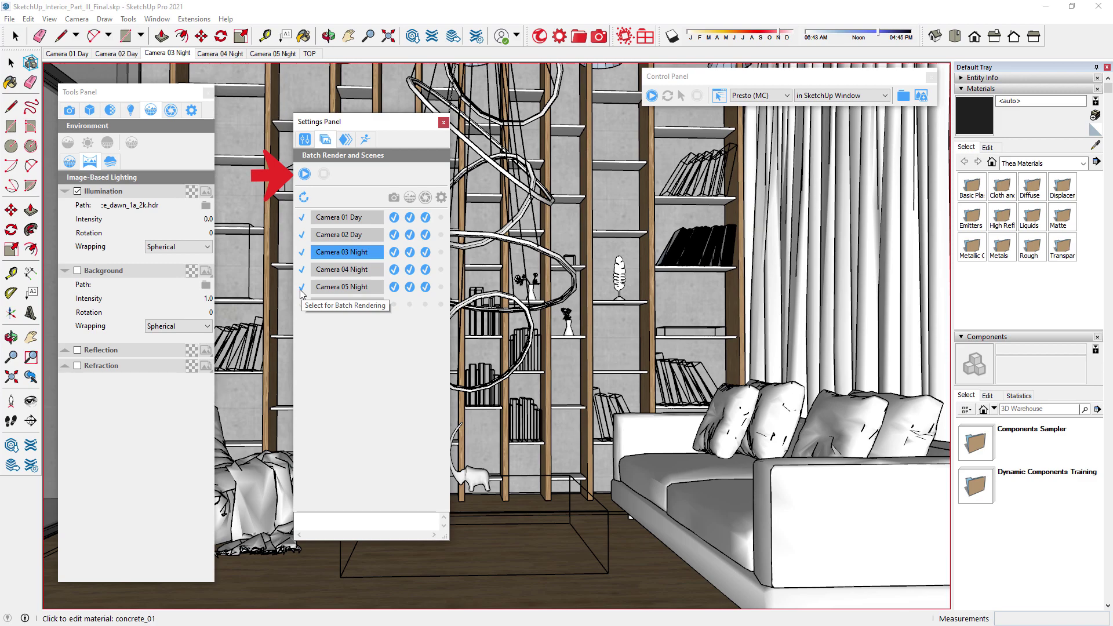
Launch the batch render, saving the output under an Interior file name in the Export folder
click(306, 175)
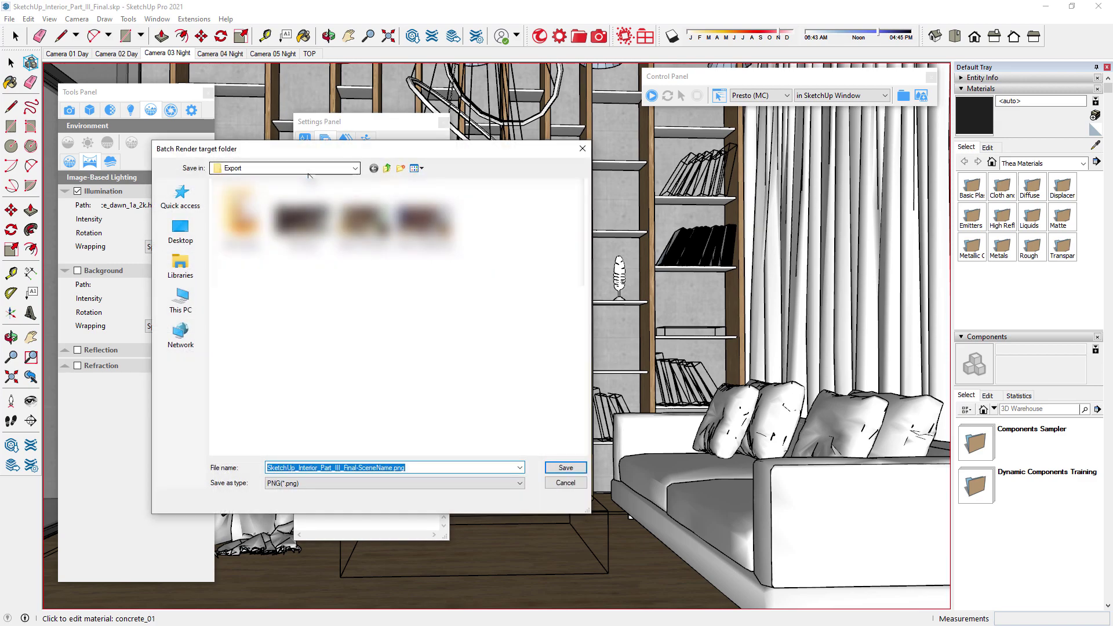
text(interior)
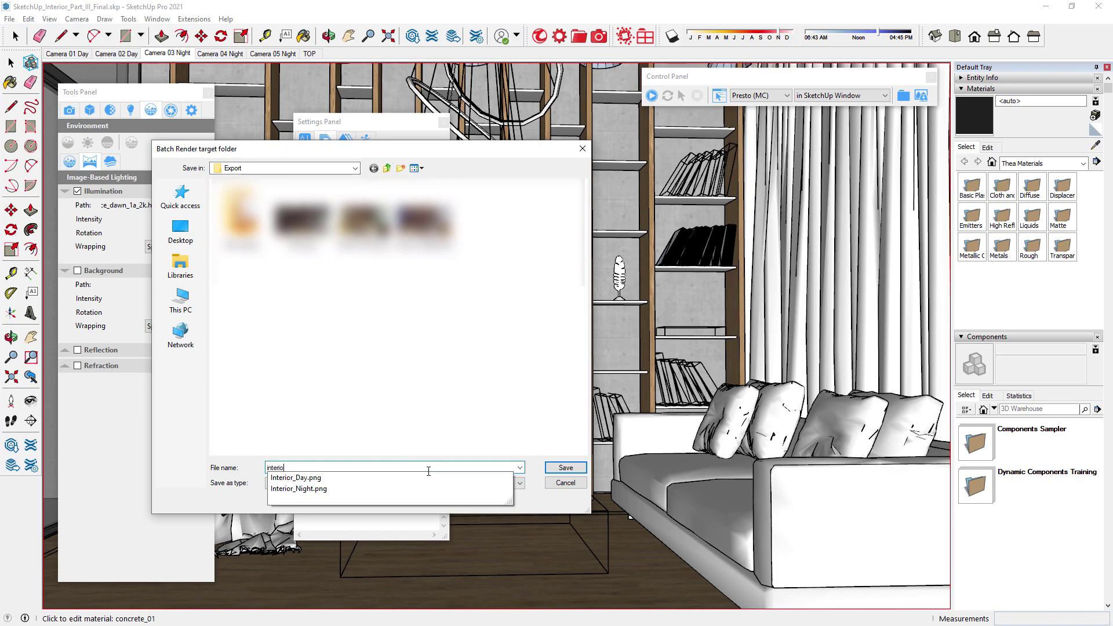
click(565, 468)
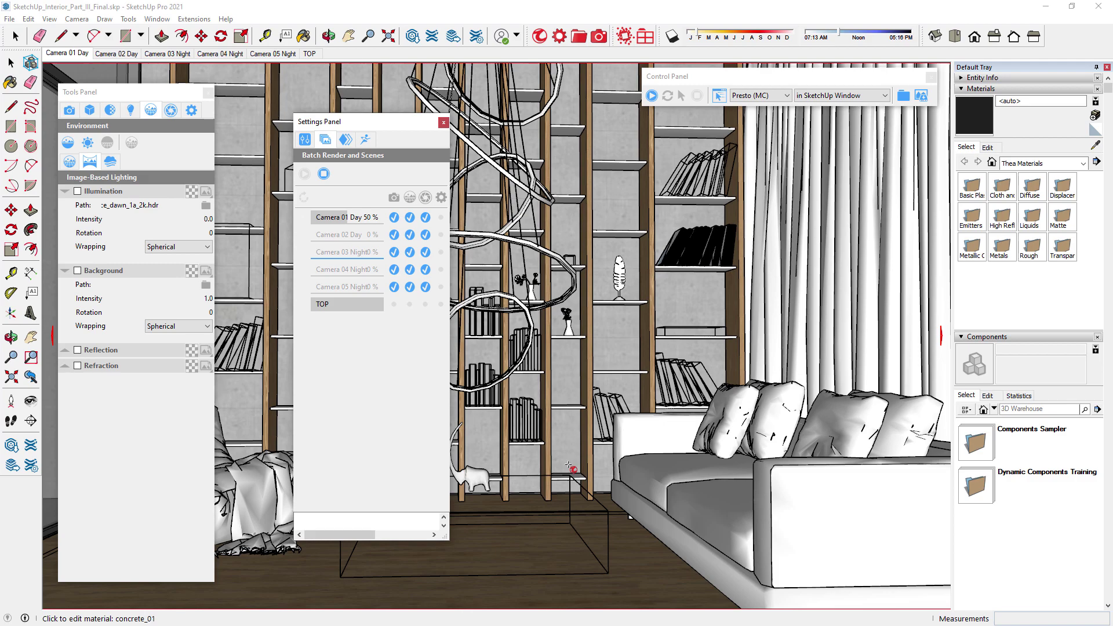